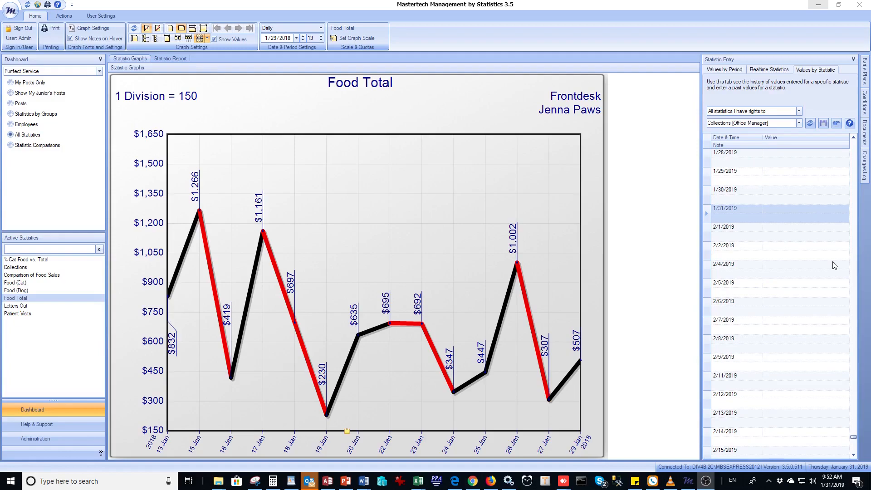
Open user maintenance in Administration and select the system administrator's account to view its web access.
left_click(27, 441)
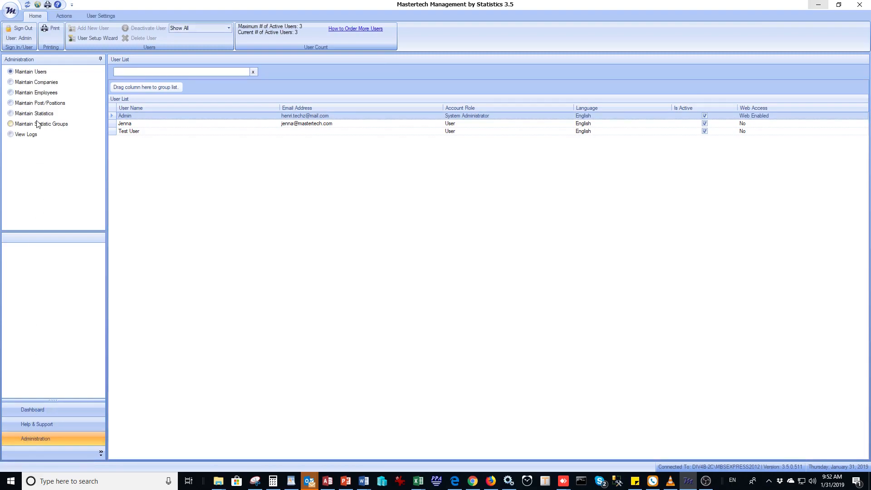
left_click(28, 73)
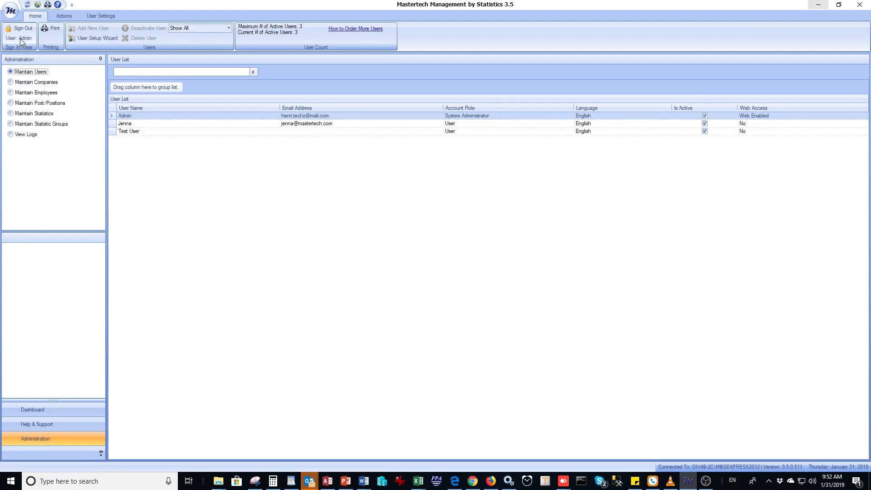
left_click(277, 117)
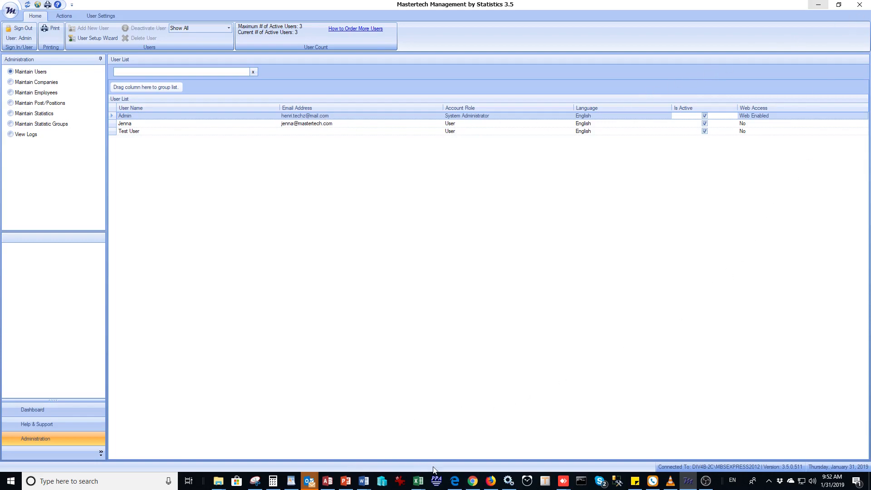
Switch to Chrome and open the cloud account sign-in page from the Mastertech home page.
left_click(472, 481)
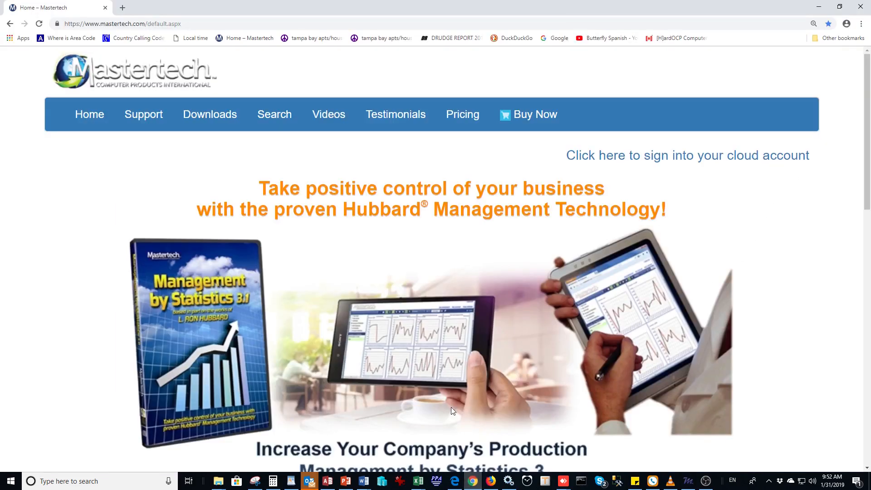
left_click(188, 26)
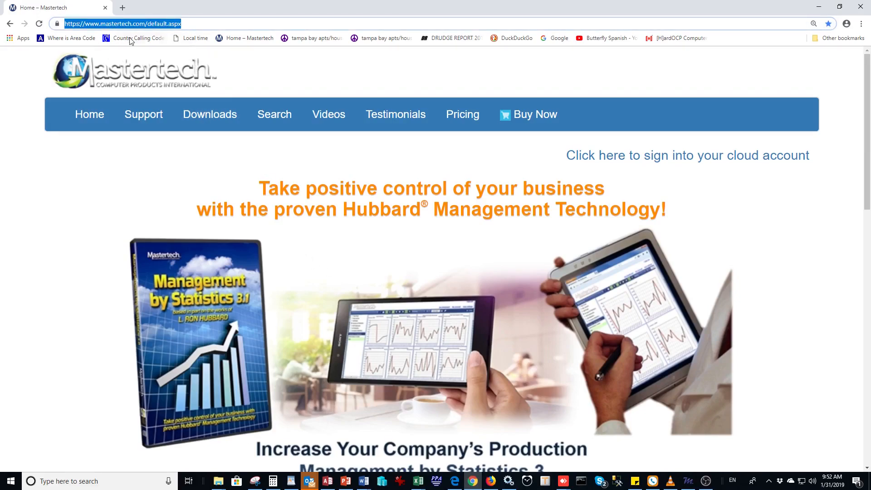
left_click(88, 115)
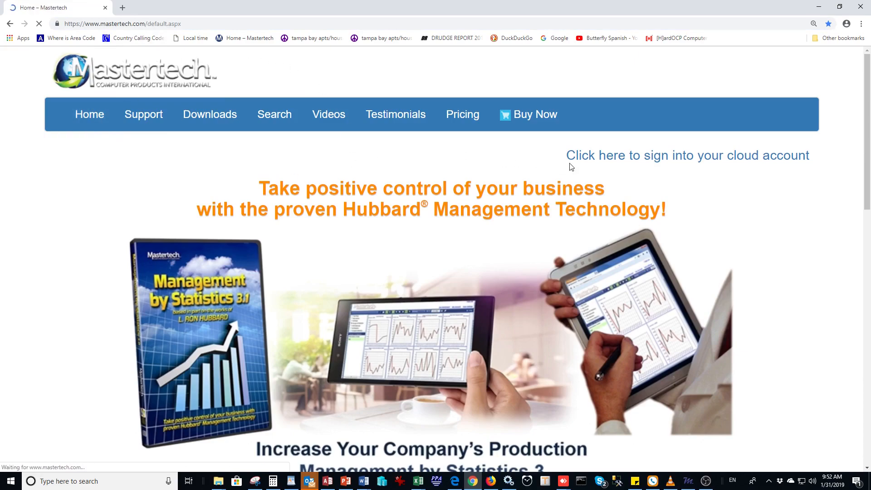
left_click(654, 155)
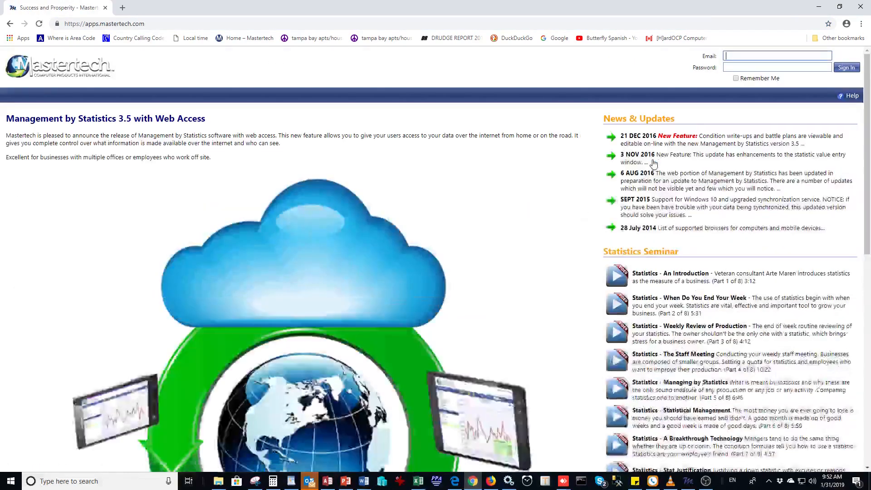
Sign in to the cloud account with the administrator's e-mail and account password.
left_click(727, 60)
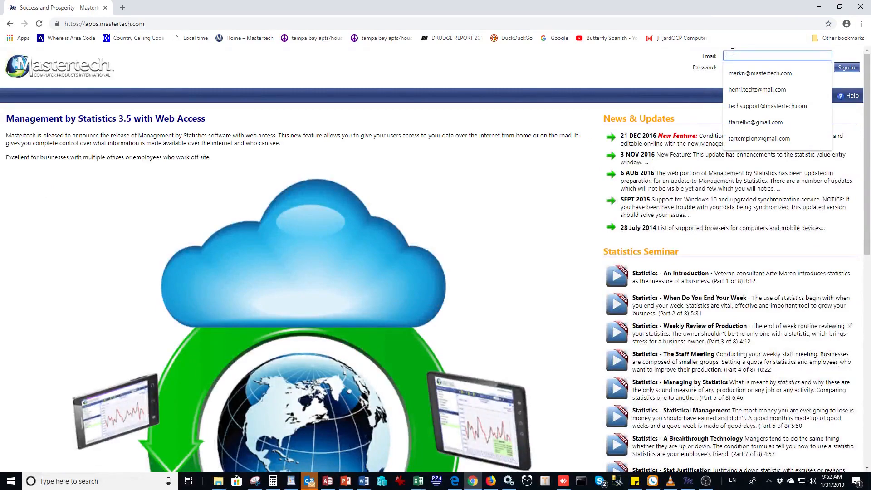
left_click(742, 90)
left_click(734, 69)
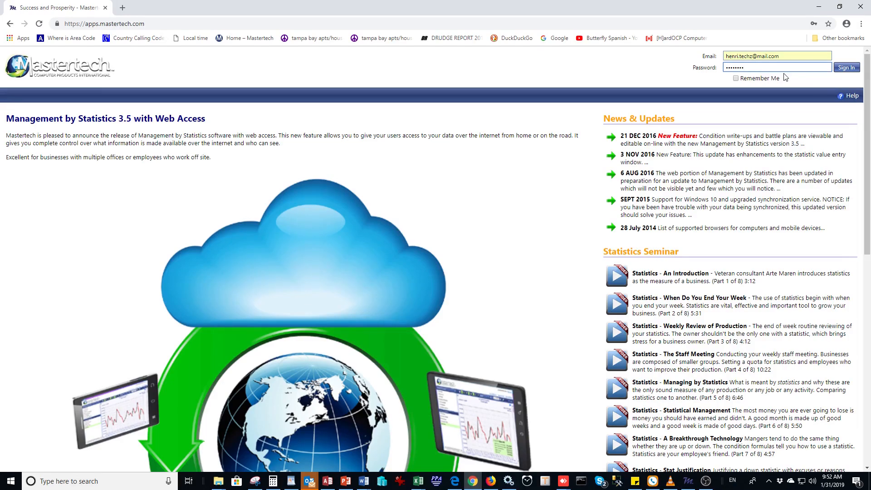
left_click(846, 68)
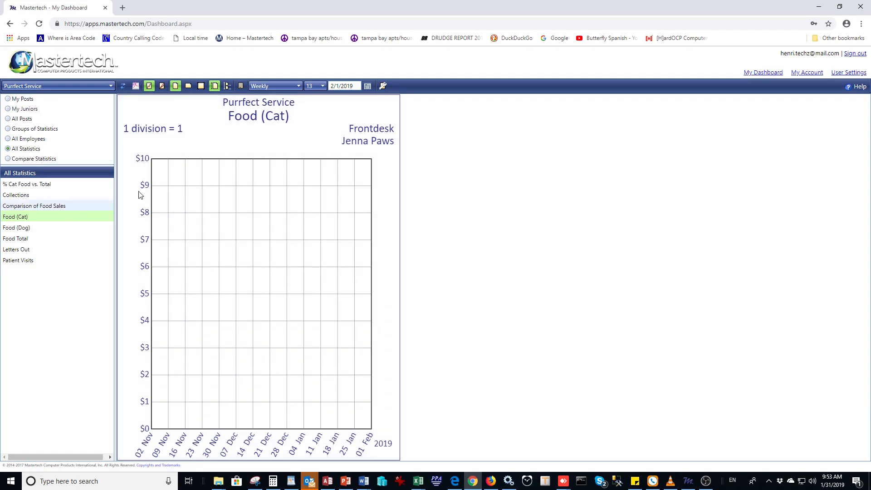
Set the end date of the weekly Food (Cat) graph to 2/1/2018.
left_click(350, 86)
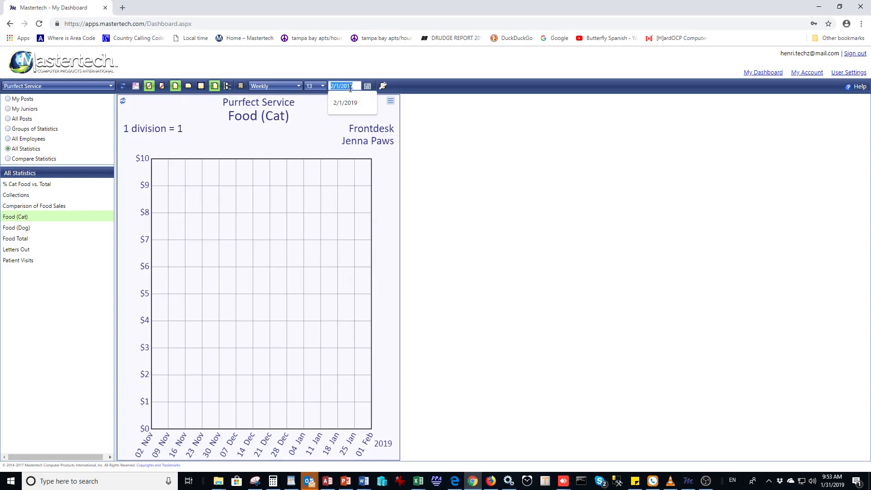
left_click(361, 101)
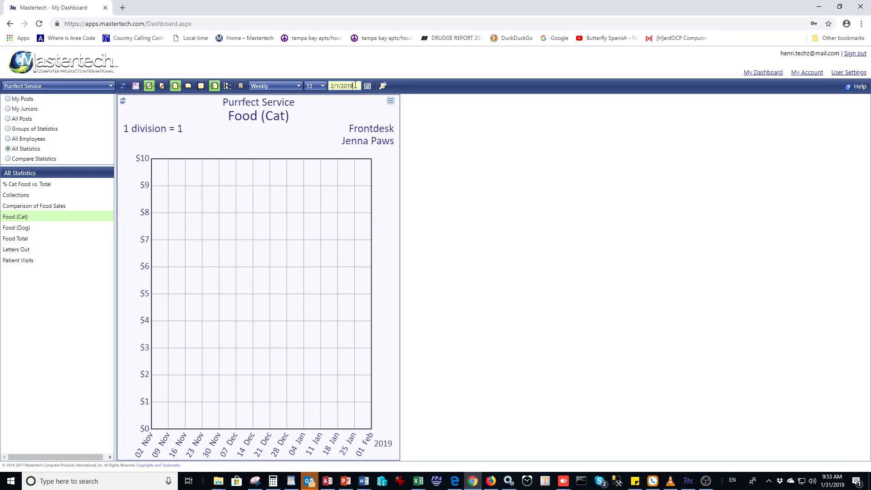
key("BackSpace")
type("8")
key("Return")
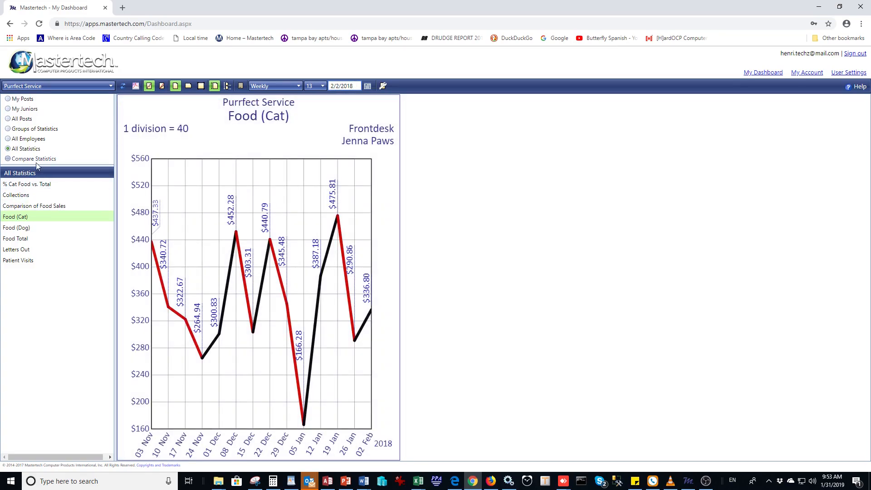
Browse all statistics, viewing Collections and then the Food (Cat) graph.
left_click(32, 152)
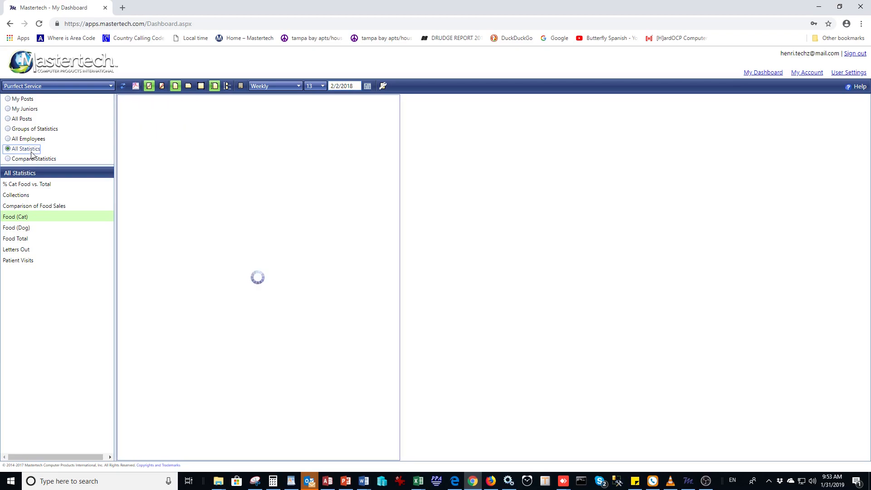
left_click(22, 197)
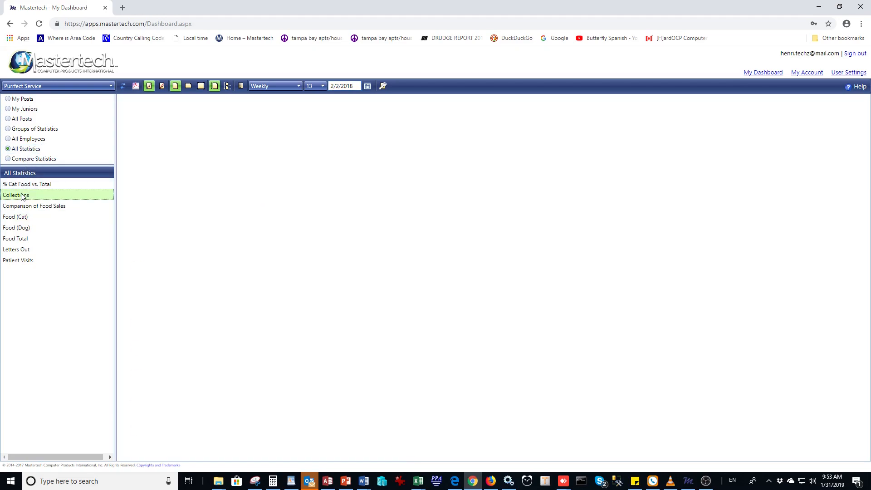
left_click(19, 218)
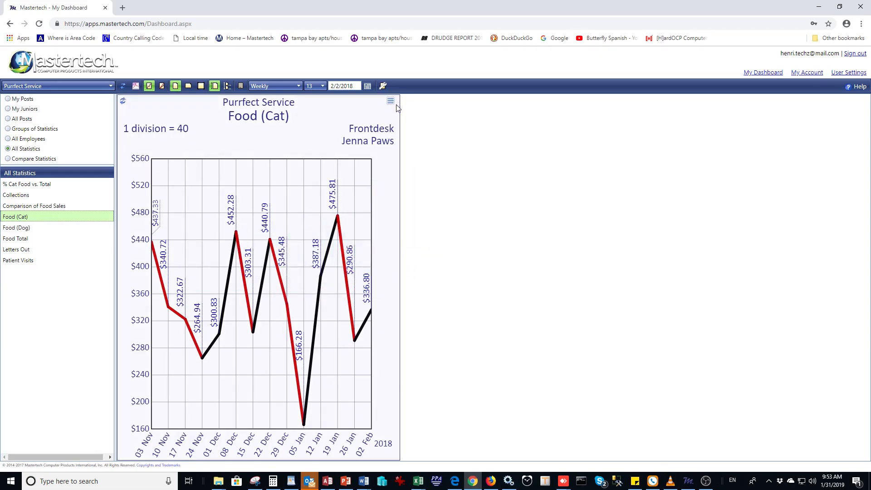
Open value entry for Food (Cat), look at the February 2018 amounts, and cancel without saving.
left_click(392, 101)
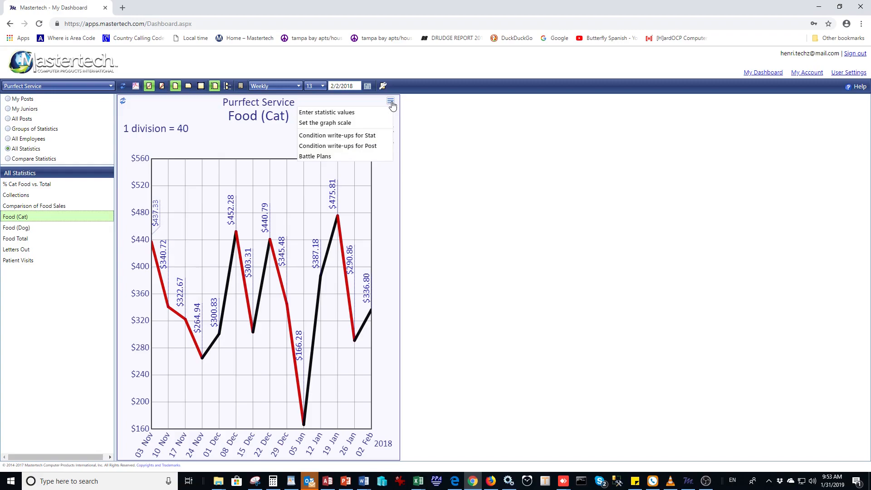
left_click(352, 115)
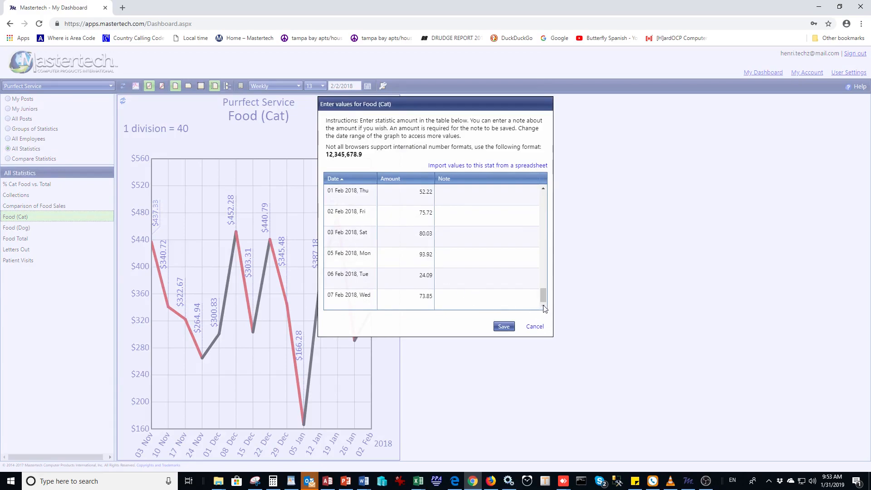
mouse_move(544, 295)
left_mouse_down()
mouse_move(544, 281)
mouse_move(546, 299)
left_mouse_up()
left_click(432, 297)
left_click(532, 328)
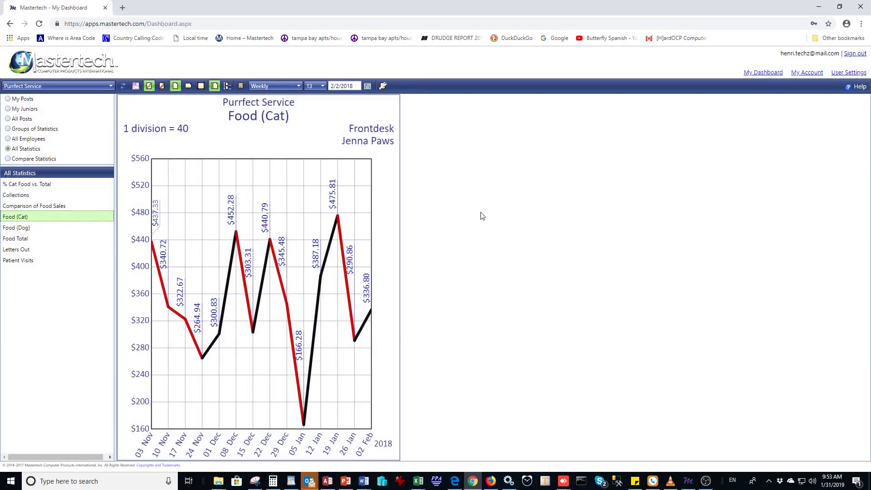
Switch to the desktop Management by Statistics program and show its Dashboard.
left_click(689, 482)
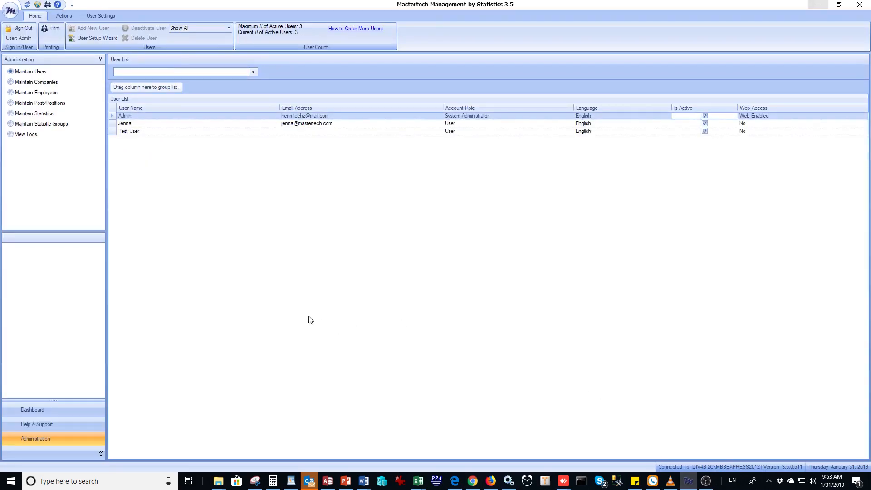
left_click(14, 412)
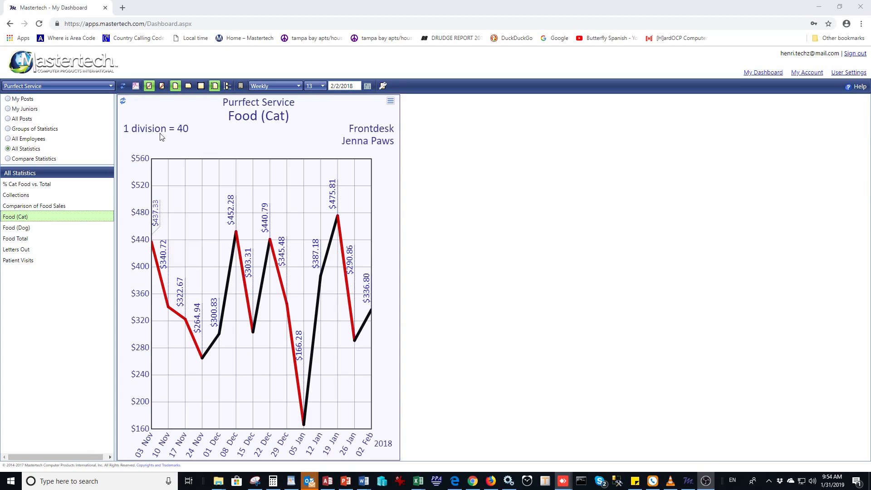
In the Chrome web dashboard, display the Frontdesk post's graphs, try the smaller multi-row layout, and return to one row.
left_click(8, 119)
left_click(48, 208)
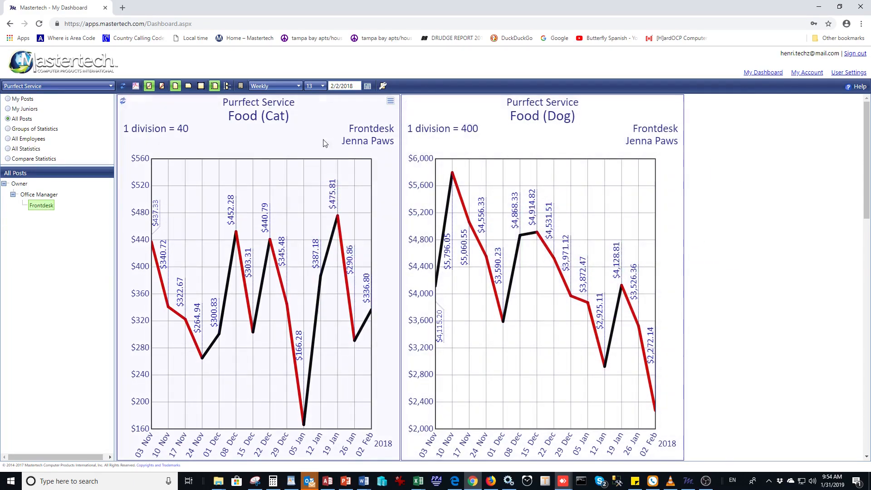
left_click(227, 89)
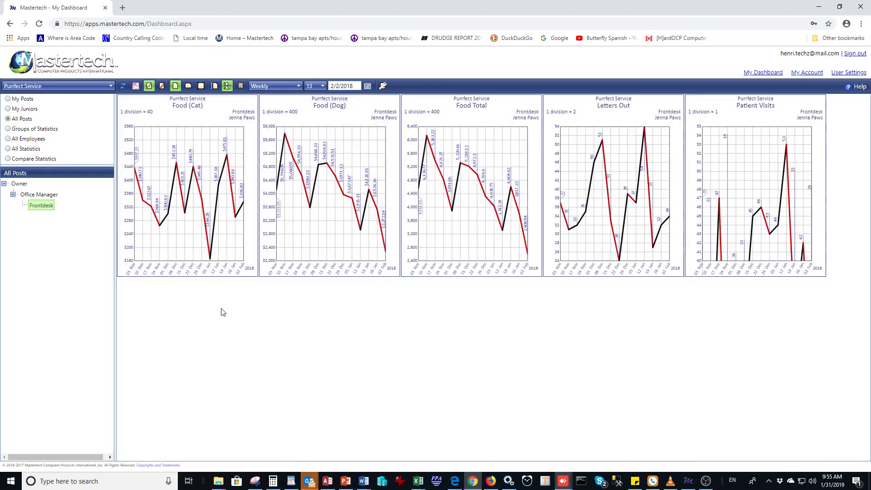
left_click(217, 87)
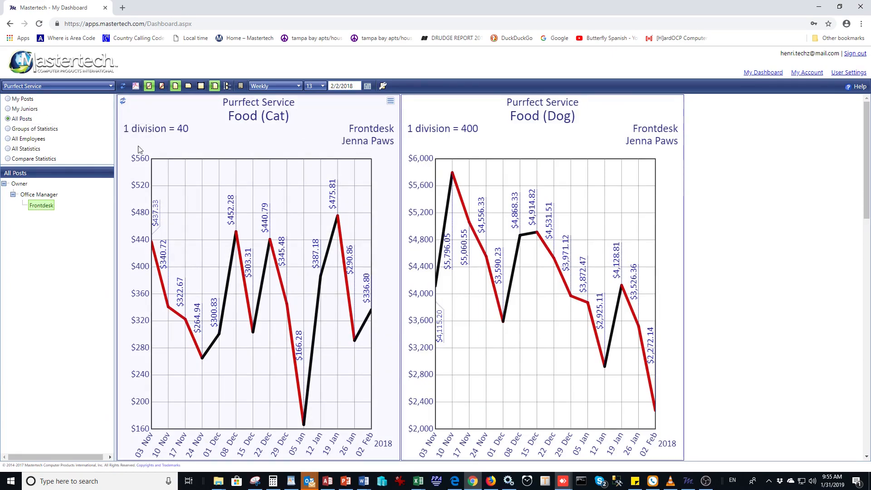
Display the Frontdesk employee's graphs from the list of all employees in one-row layout and look through them.
left_click(12, 139)
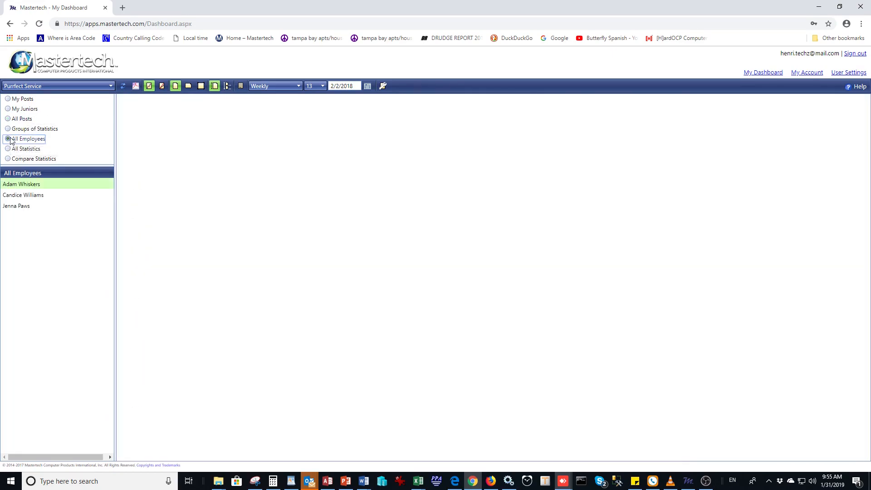
left_click(20, 207)
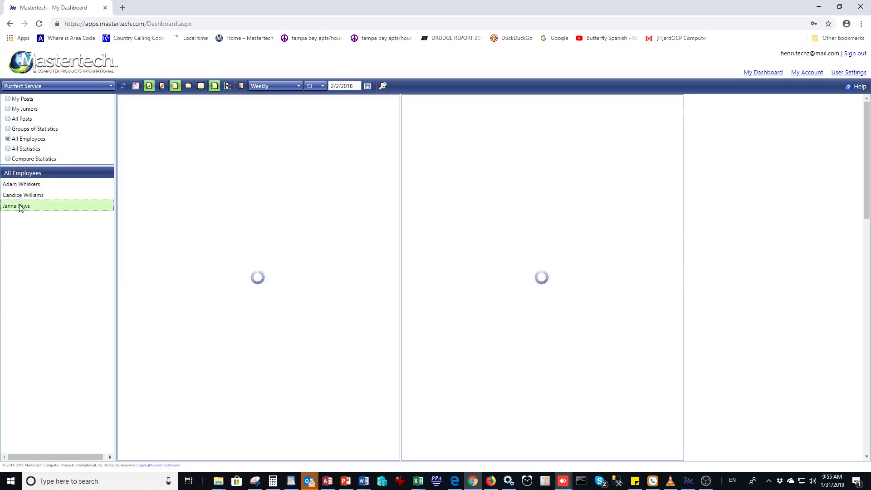
mouse_move(460, 239)
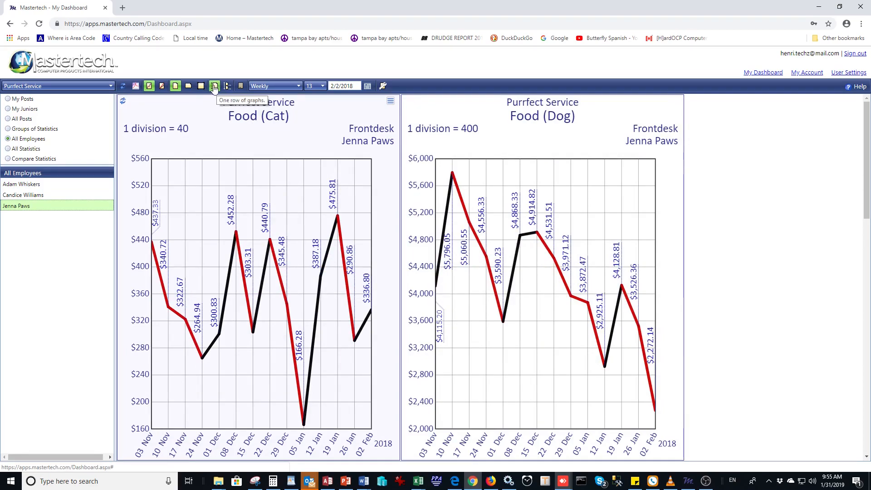
left_click(215, 86)
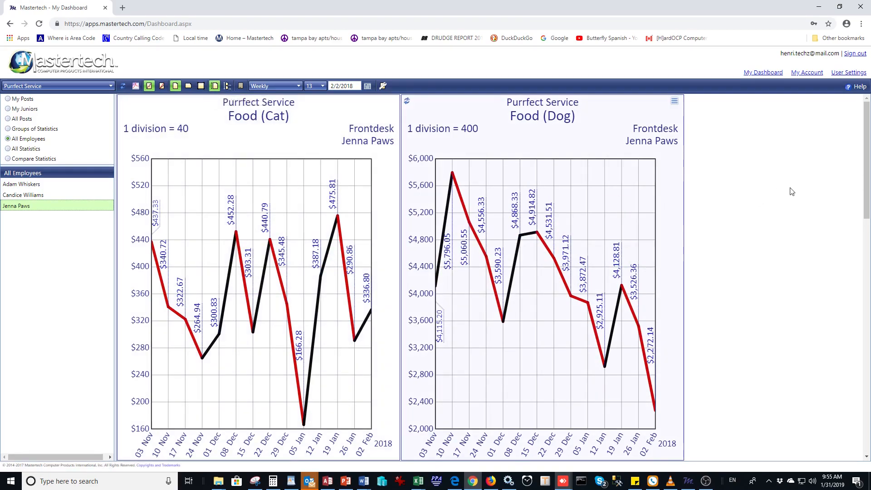
scroll(792, 191, "down", 3)
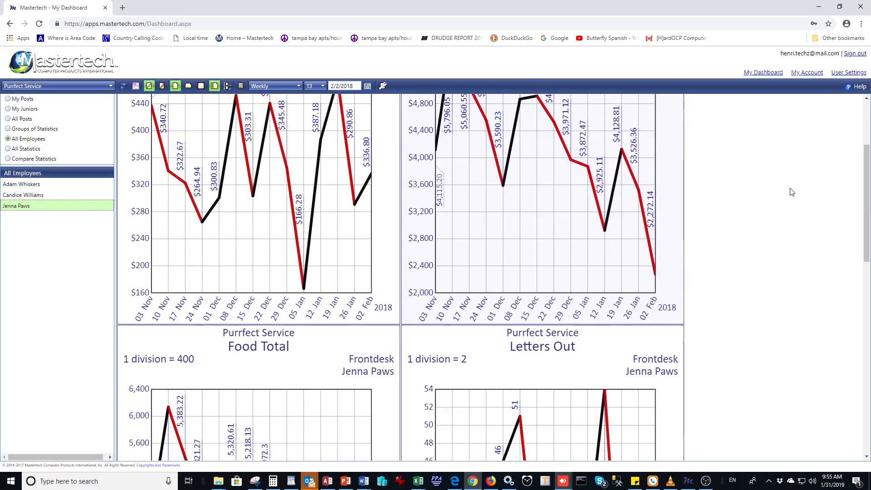
scroll(792, 192, "down", 3)
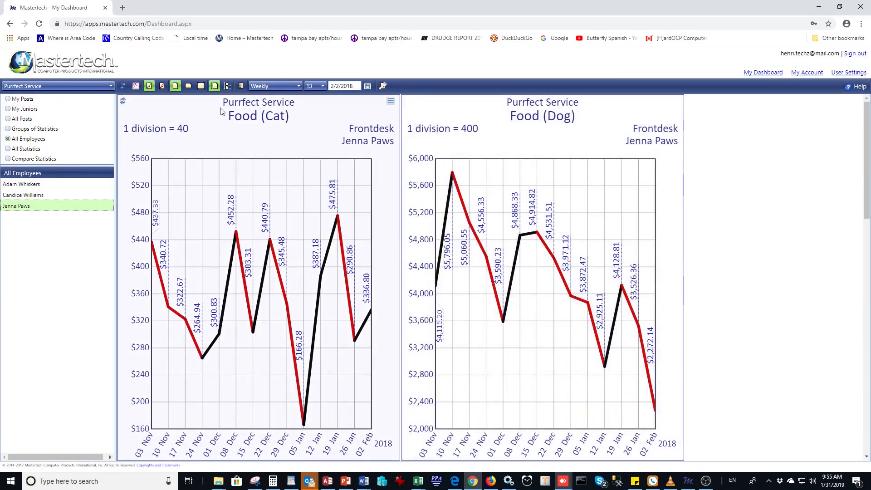
Open statistic value entry by date and set the period to Daily and the date to 2/1/2019.
left_click(241, 86)
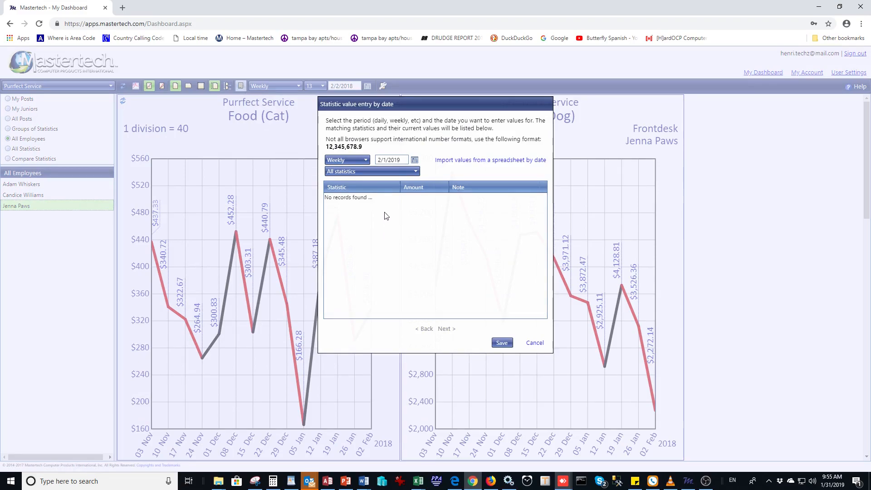
left_click(369, 160)
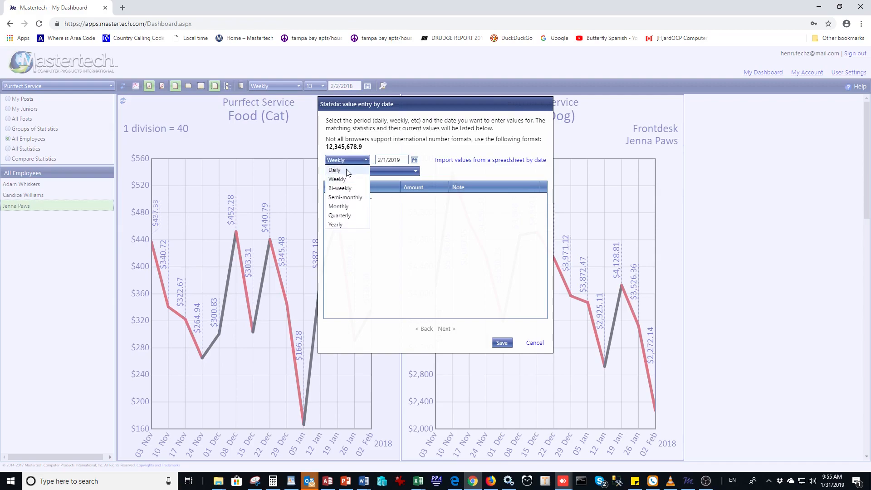
left_click(347, 171)
left_click(399, 160)
left_click(398, 160)
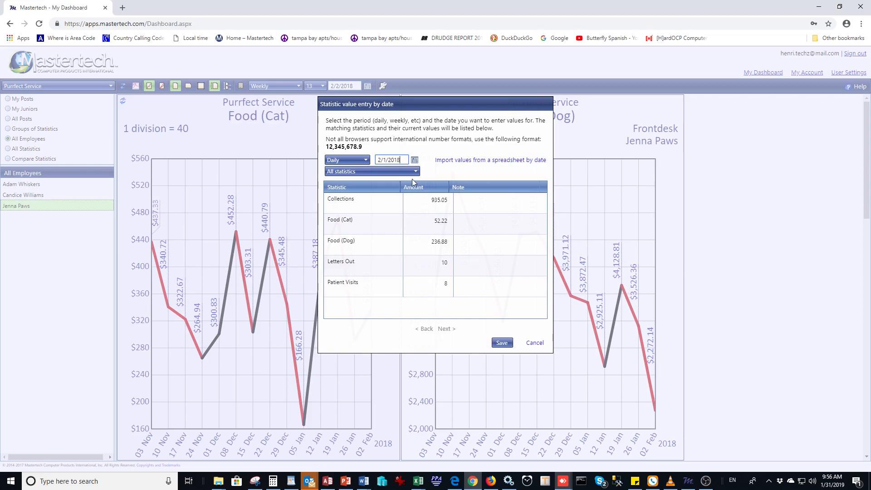
type("9")
Enter amounts of 1 for Collections and 100 for Food (Cat), and cancel the statistic value entry without saving.
left_click(423, 201)
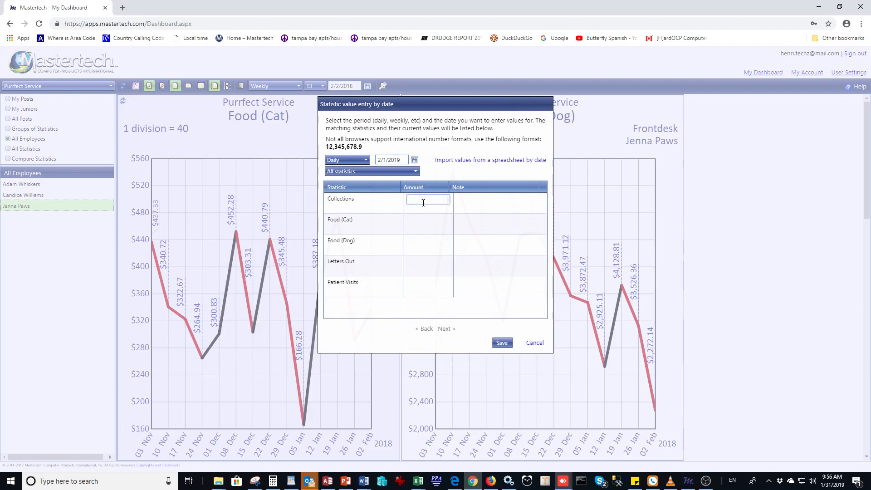
left_click(425, 227)
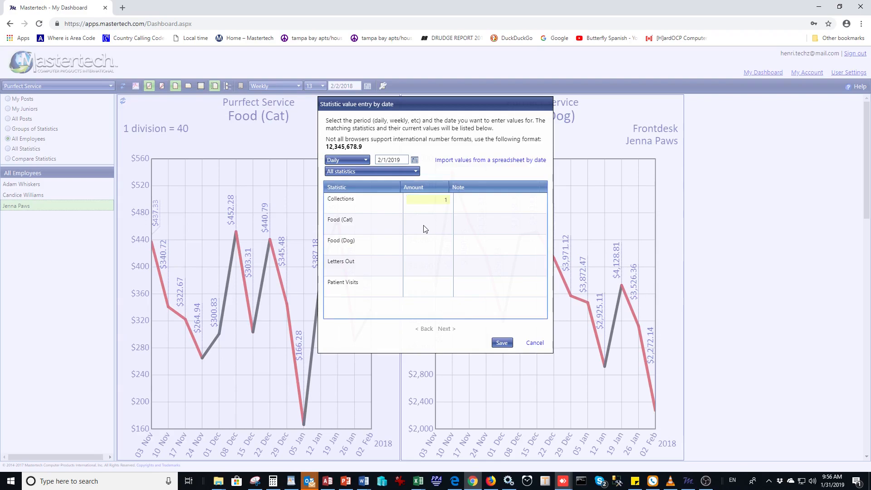
left_click(426, 221)
left_click(425, 241)
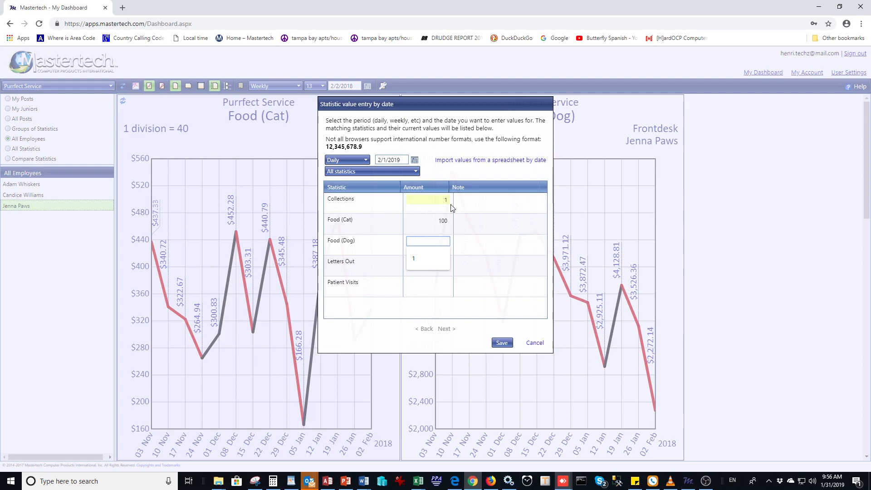
left_click(534, 343)
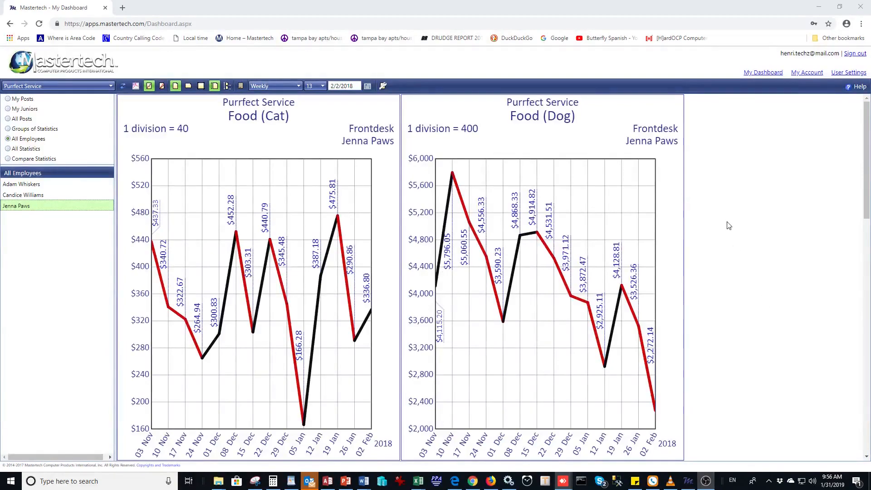
View the condition write-ups for the Food (Cat) statistic from its graph and close them.
mouse_move(255, 174)
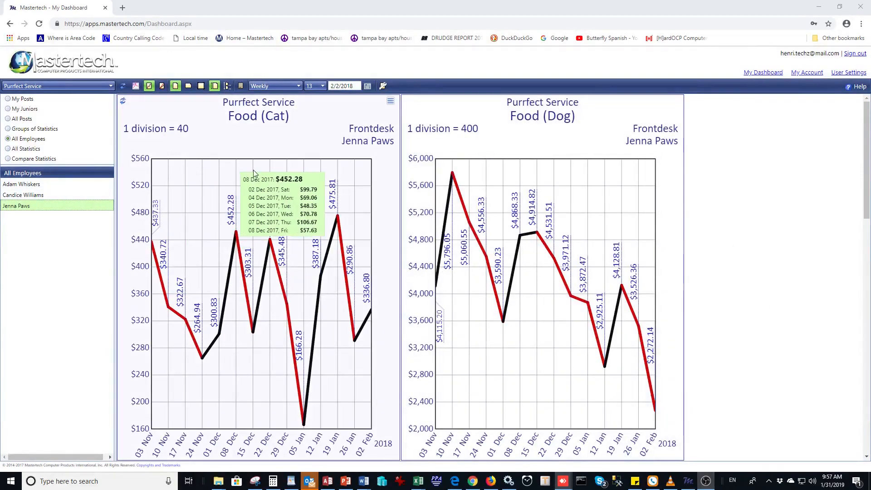
left_click(391, 102)
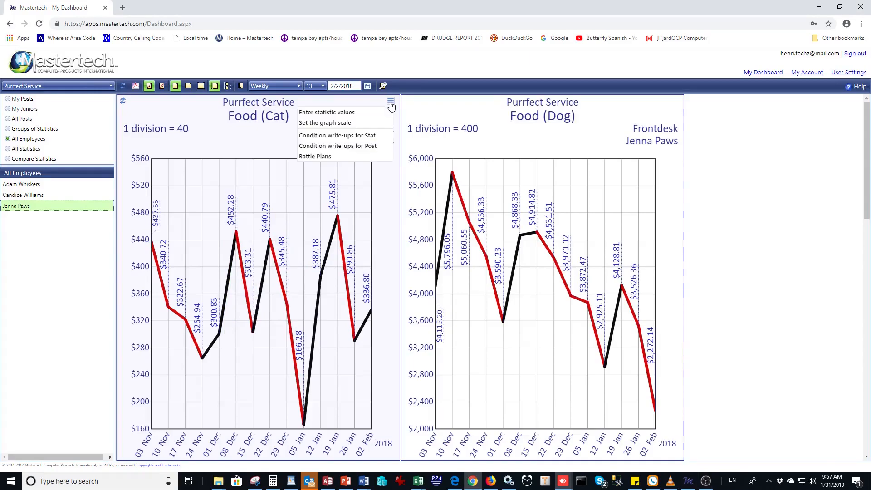
left_click(338, 138)
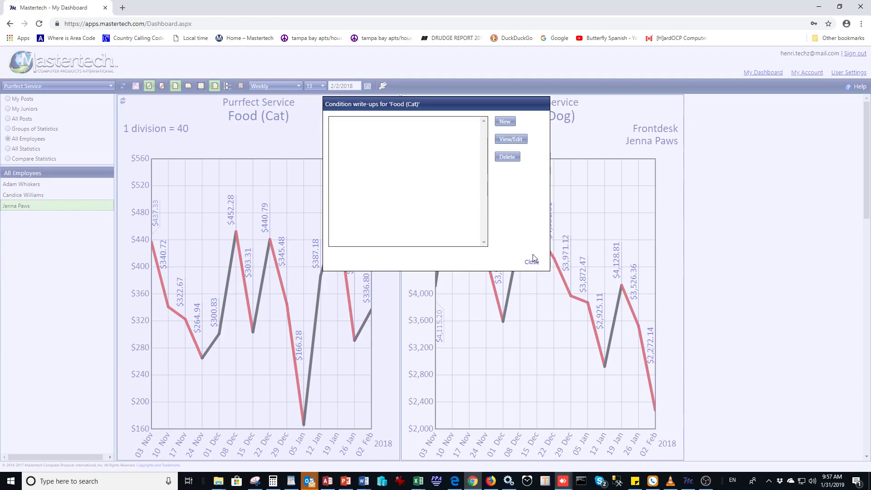
left_click(532, 262)
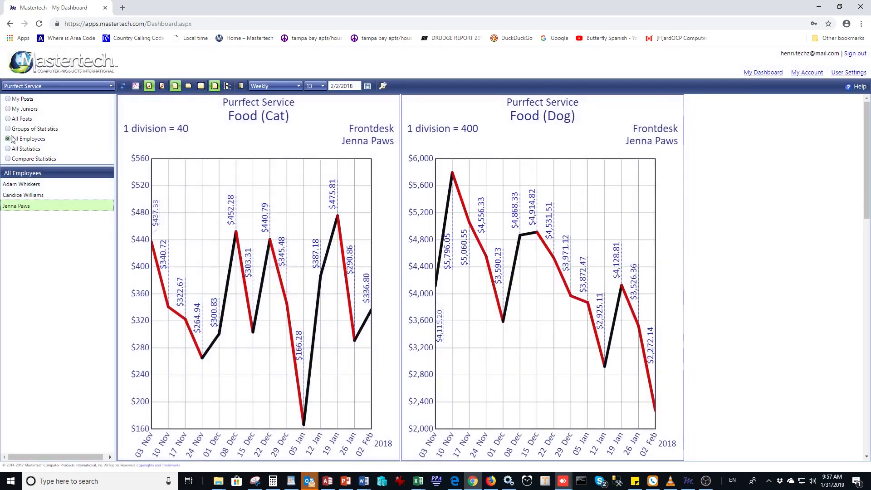
View the Owner post under My Posts, and display the Food (Cat) graph from the list of all statistics.
left_click(9, 101)
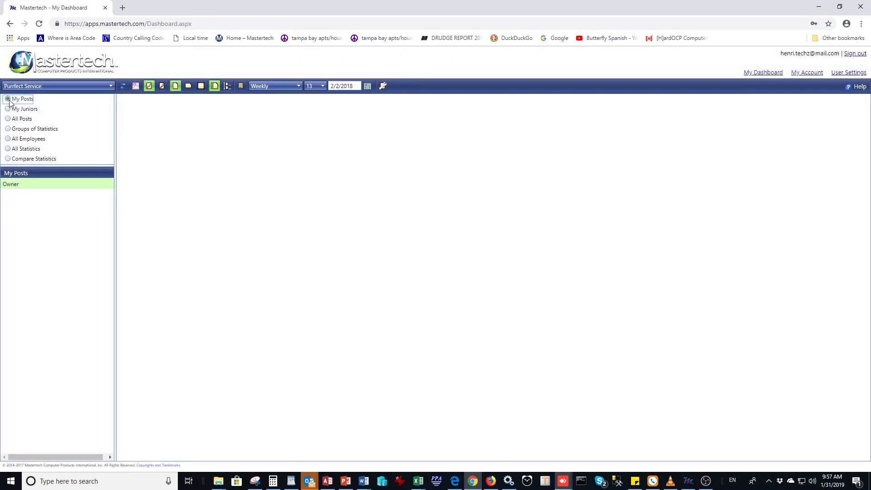
left_click(17, 185)
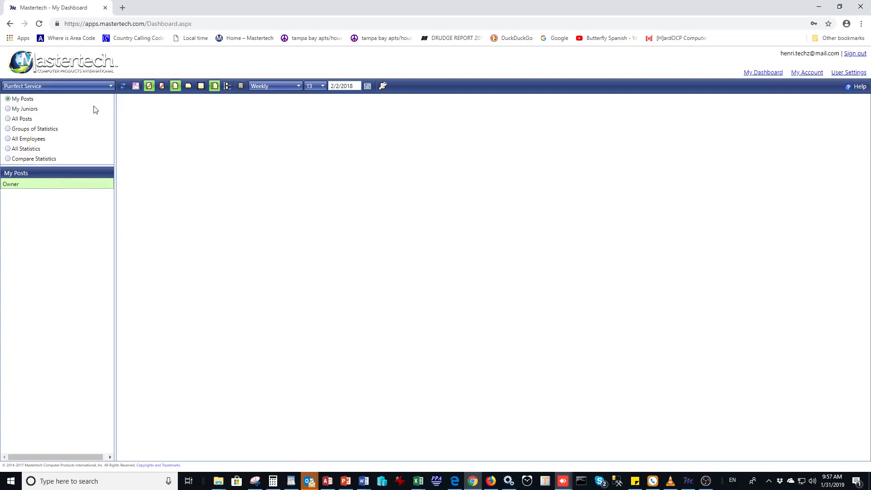
left_click(10, 148)
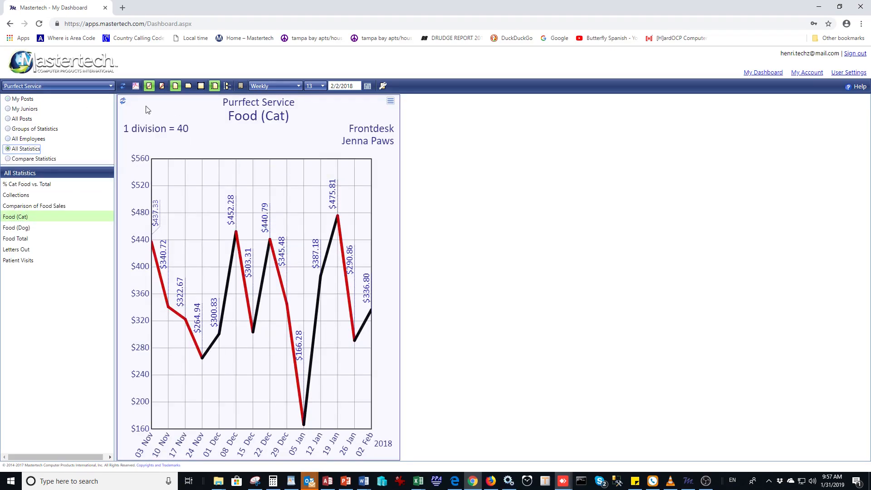
Create a portrait, Letter-size PDF of the Food (Cat) graph and look over the page.
left_click(135, 89)
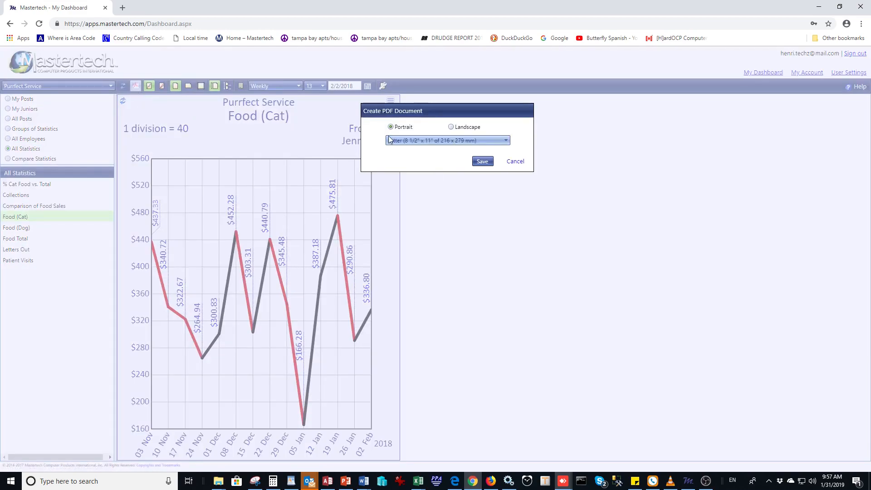
left_click(481, 162)
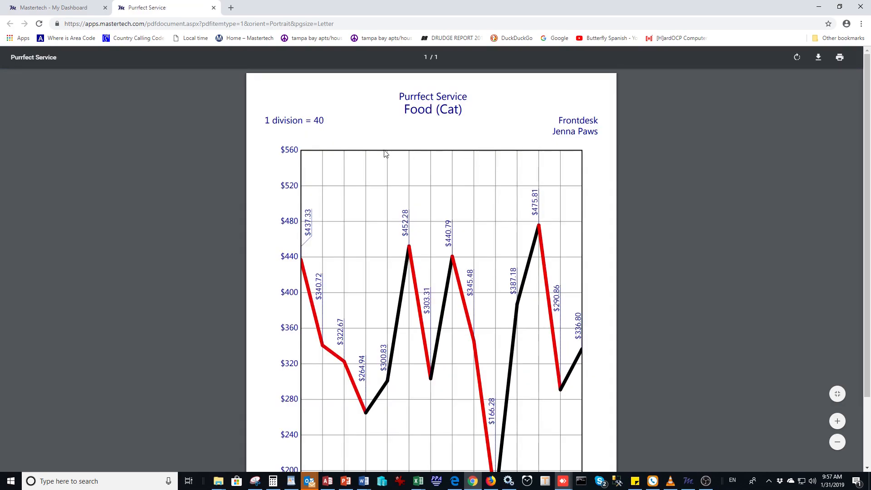
scroll(458, 159, "down", 2)
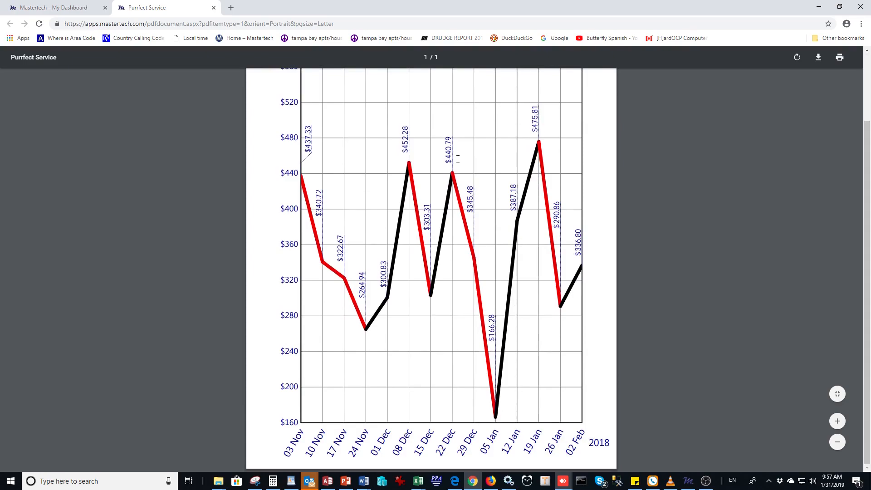
scroll(462, 165, "up", 2)
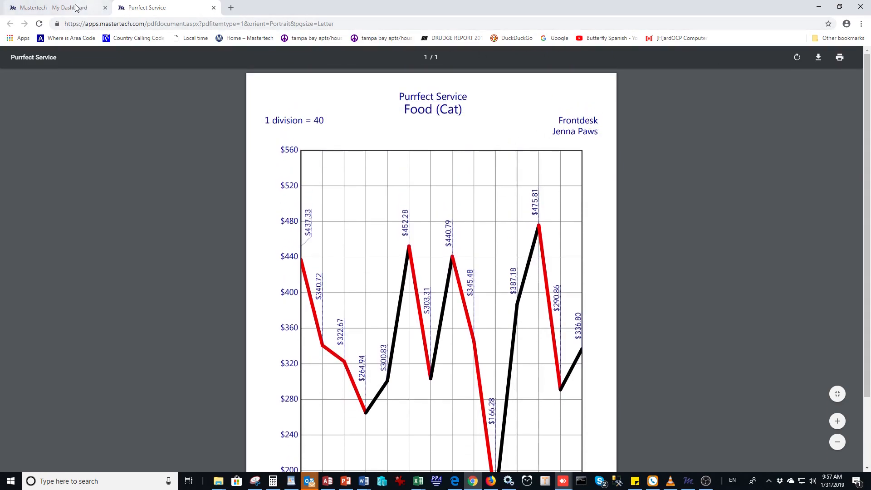
Return to the dashboard, show the Frontdesk employee's graphs, and create and look through a portrait, Letter-size PDF of them.
left_click(55, 8)
mouse_move(229, 252)
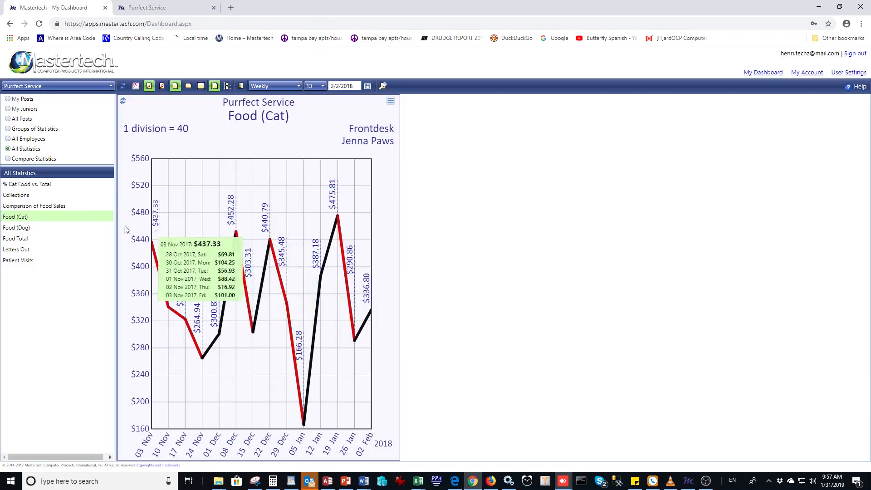
left_click(8, 139)
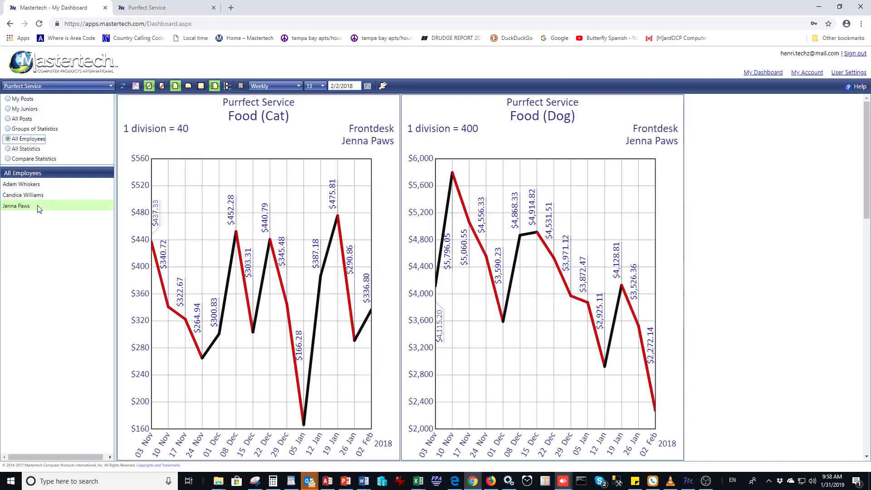
left_click(135, 86)
left_click(482, 162)
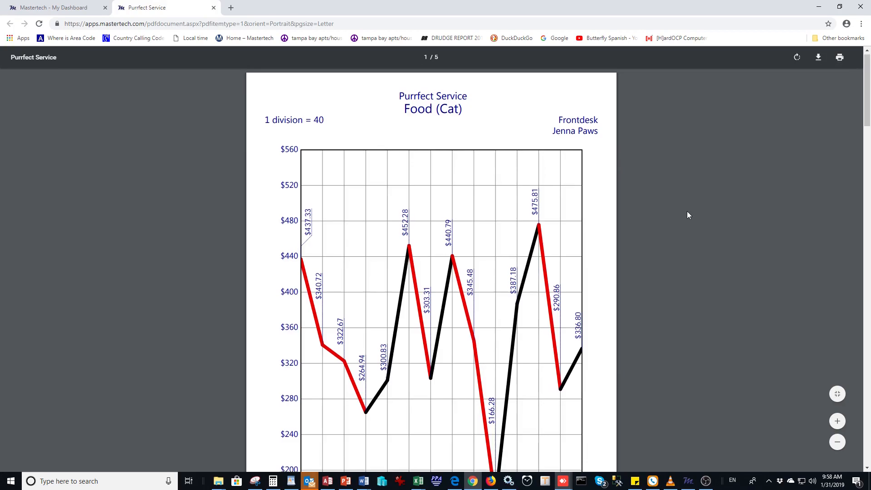
scroll(687, 211, "down", 7)
scroll(687, 211, "down", 12)
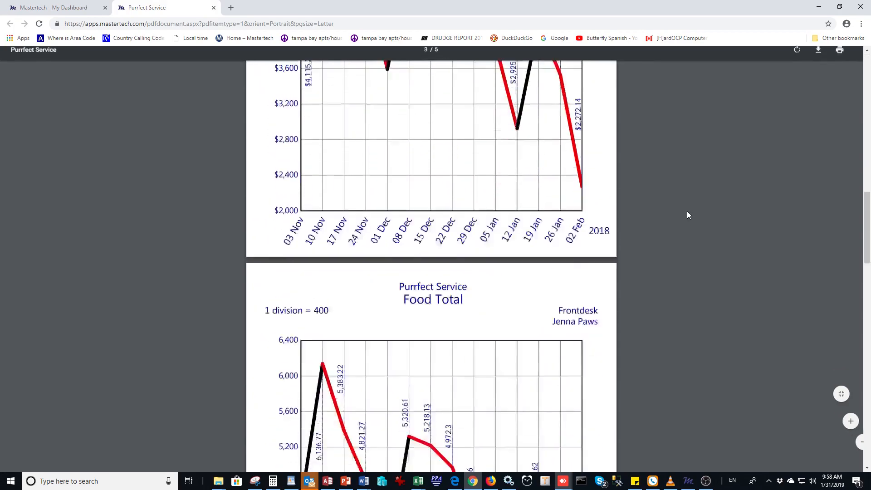
scroll(805, 146, "up", 20)
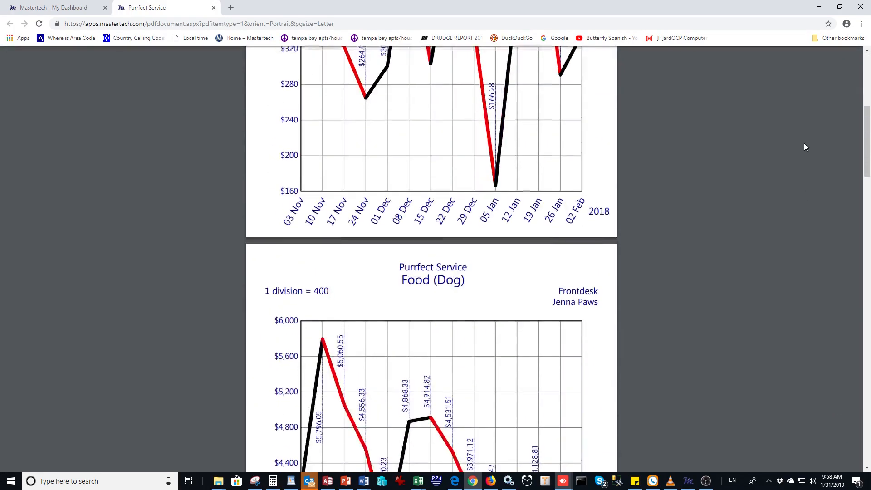
Download the PDF of the employee's graphs to the Desktop as graphs.pdf.
mouse_move(785, 57)
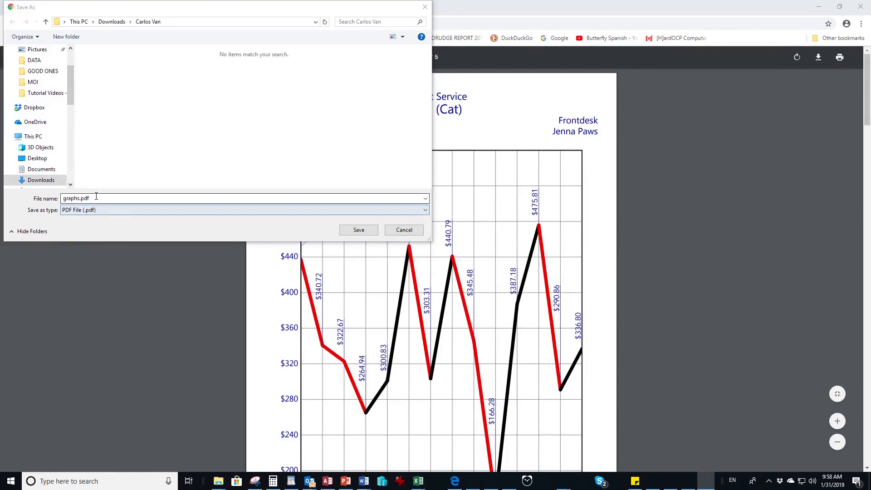
left_click(41, 159)
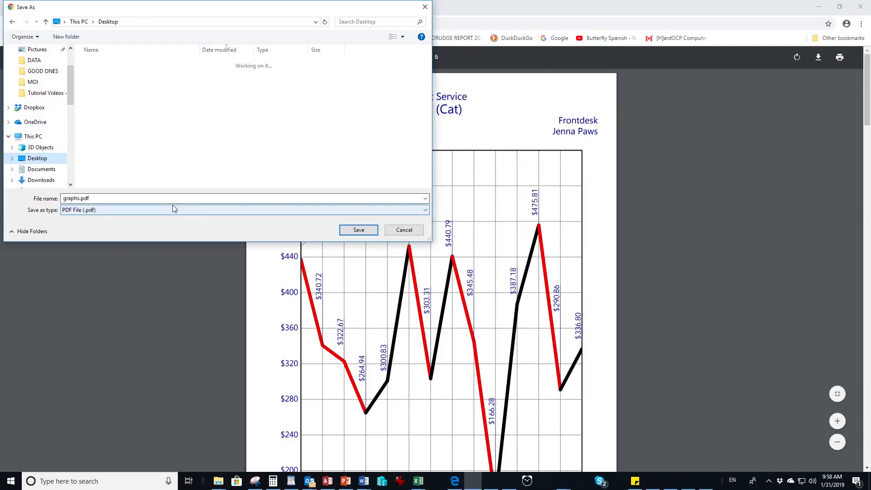
left_click(358, 231)
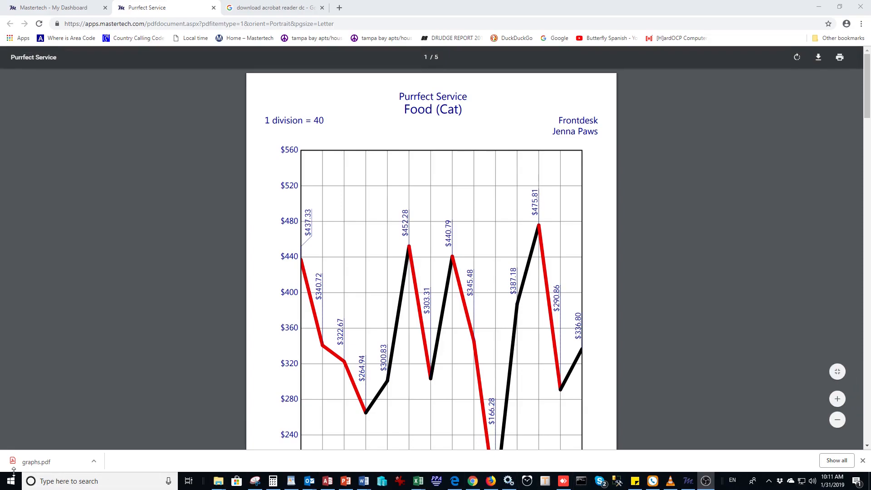
Launch Acrobat Reader DC, open the recent graphs PDF, and maximize the window.
left_click(45, 482)
type("acrobat")
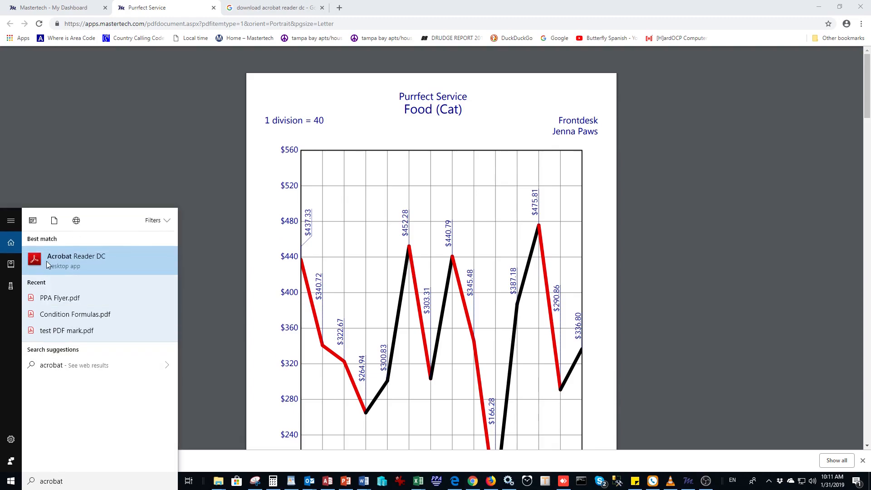
left_click(48, 263)
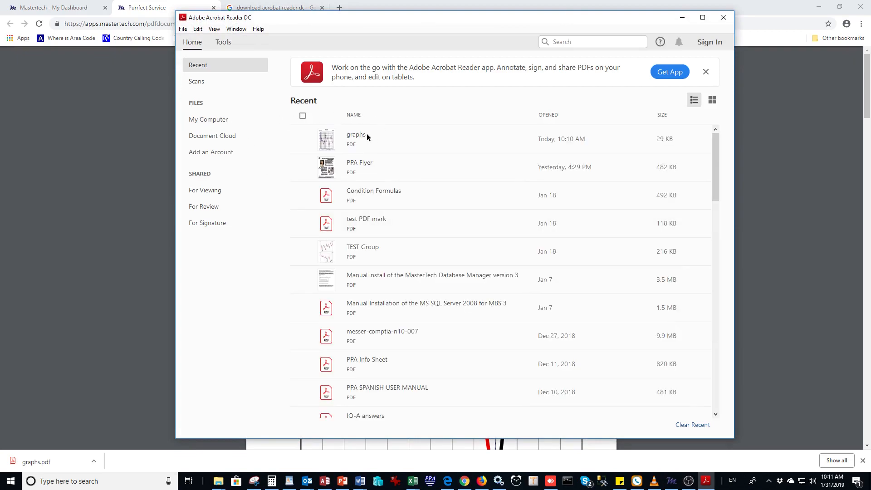
left_click(462, 138)
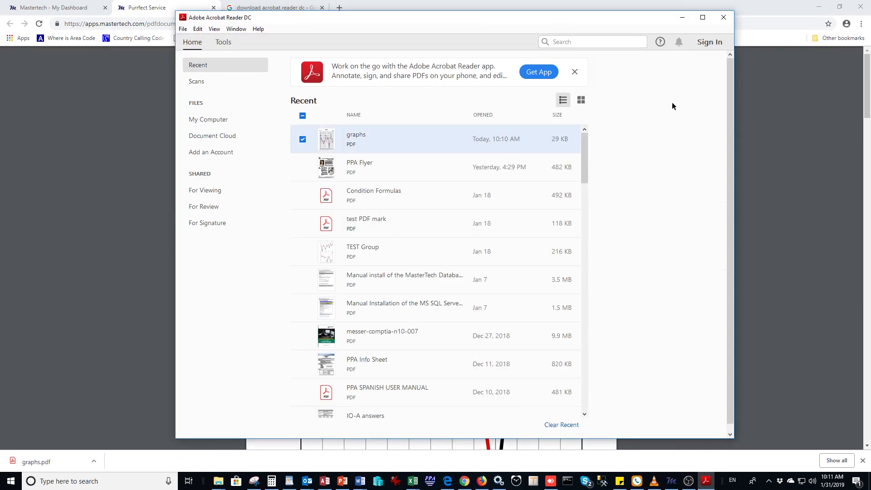
double_click(366, 145)
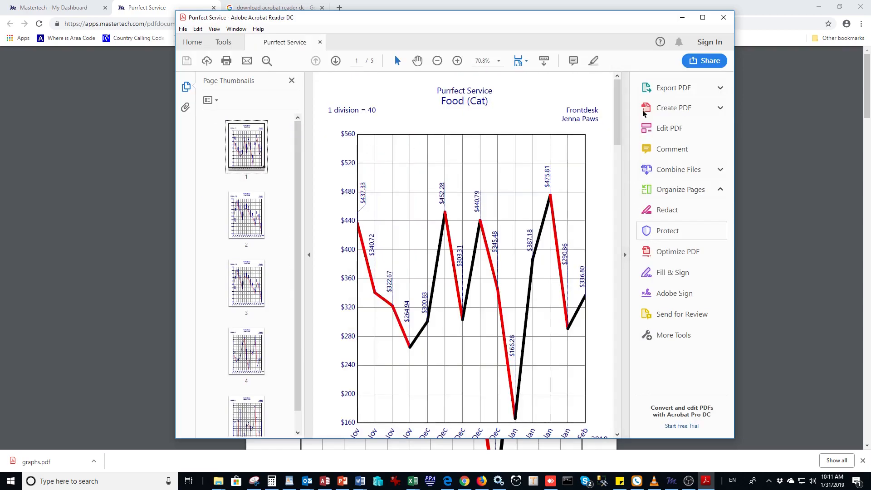
left_click(703, 18)
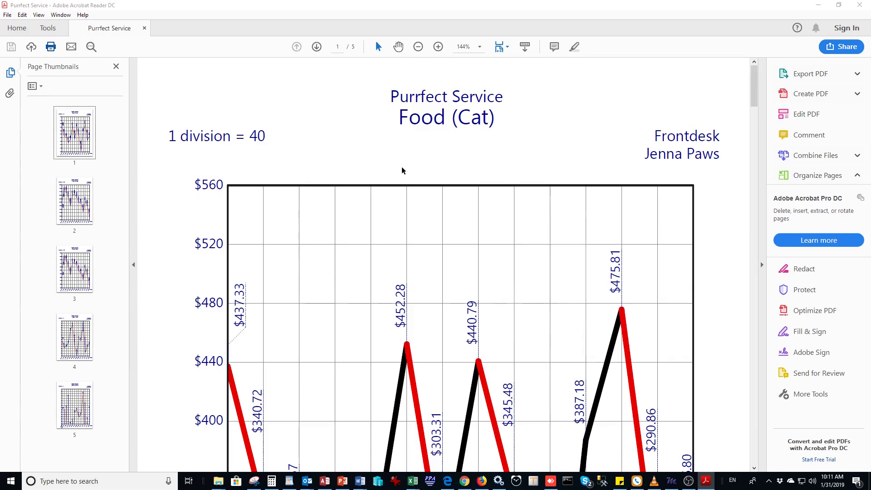
Set up printing of multiple pages per sheet, 2 by 2 in landscape orientation, check the preview, and cancel printing.
key("ctrl+p")
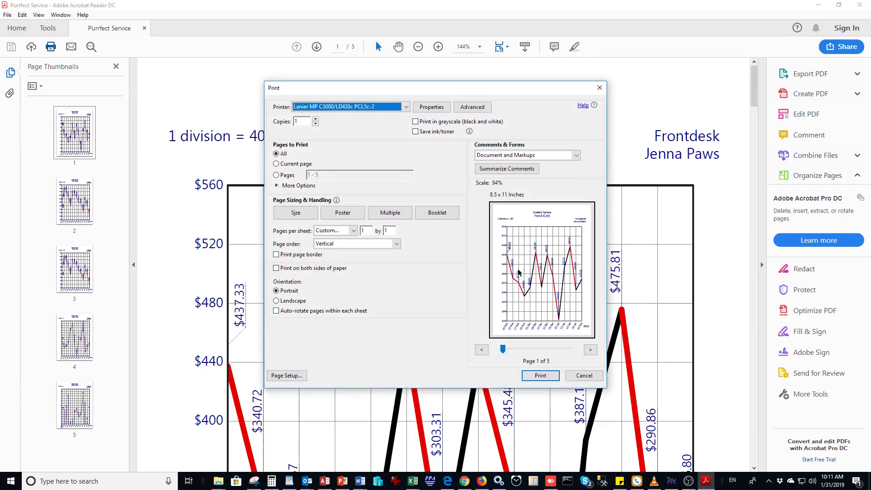
left_click(398, 216)
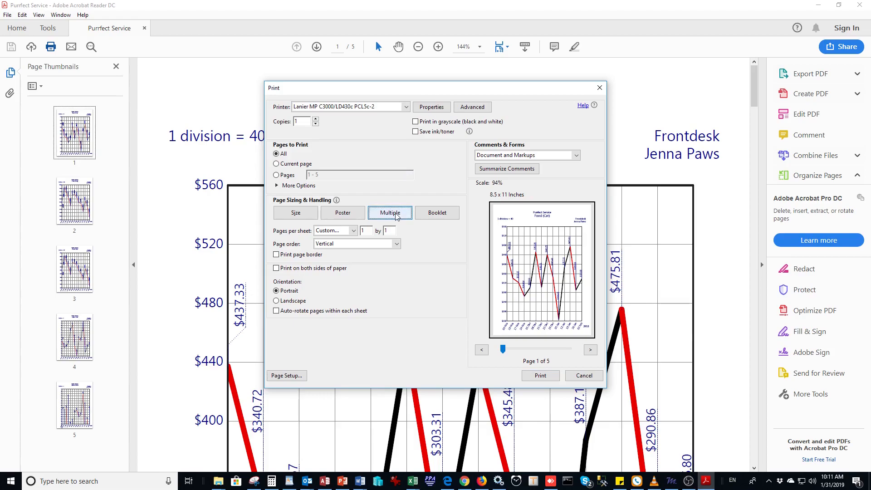
left_click(369, 232)
type("2")
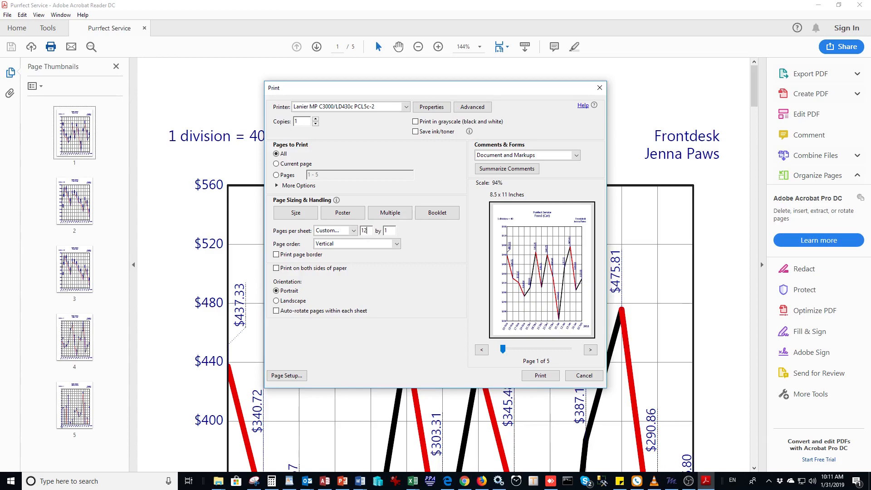
key("BackSpace")
key("BackSpace")
type("2")
left_click(392, 232)
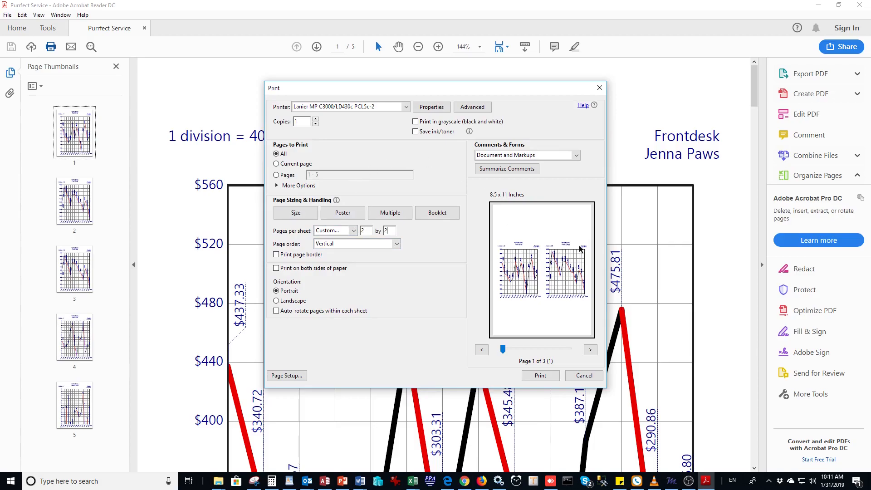
left_click(299, 300)
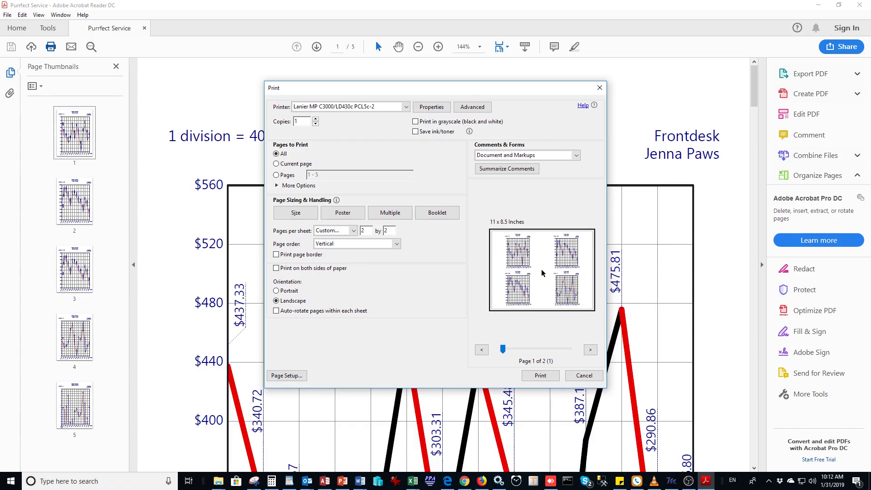
left_click(584, 376)
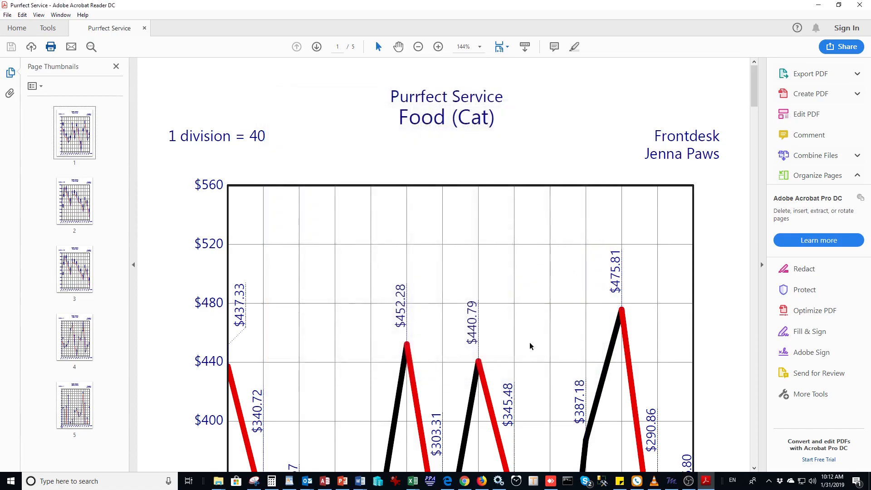
Switch to Chrome and show the Google search for "download acrobat reader dc", highlighting the search phrase.
left_click(469, 486)
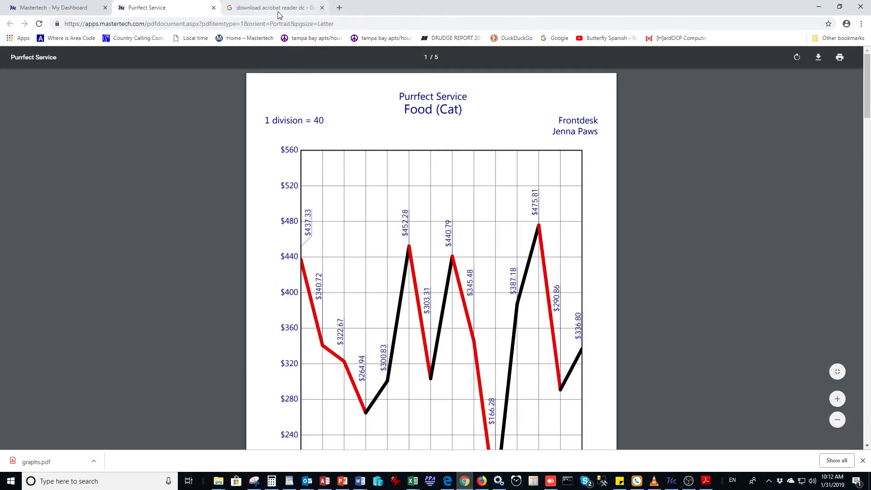
left_click(278, 13)
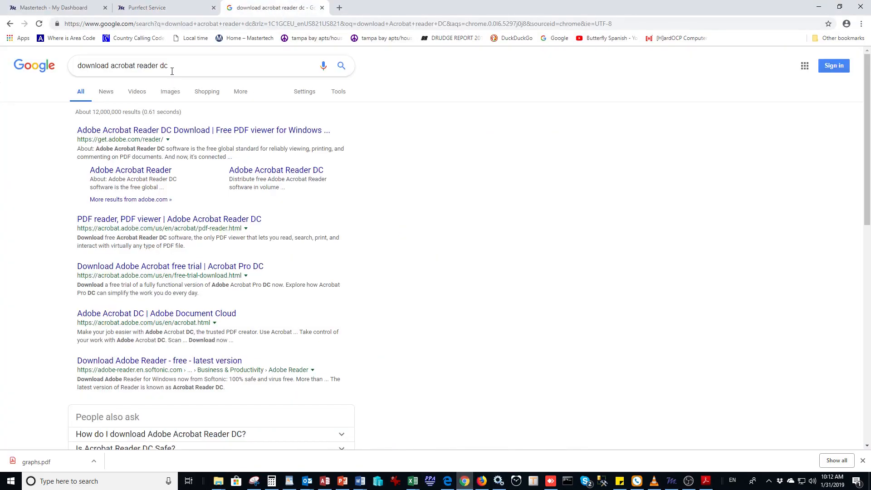
left_click_drag(172, 71, 66, 61)
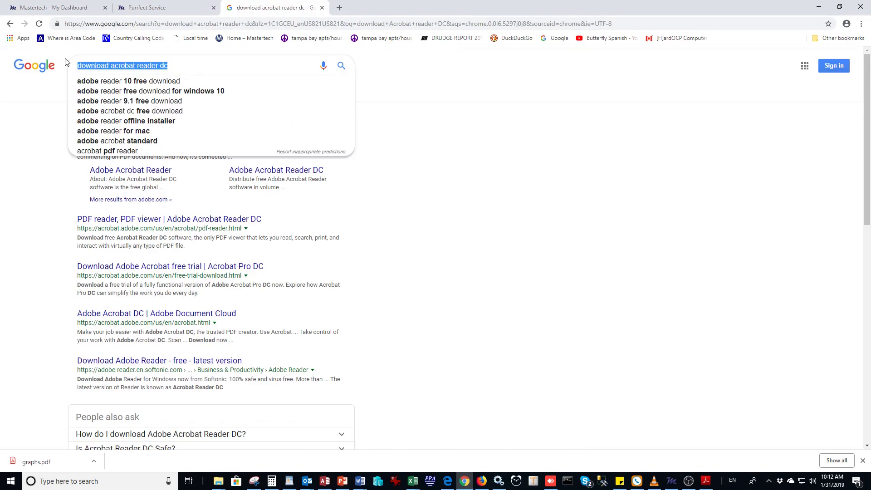
left_click(464, 112)
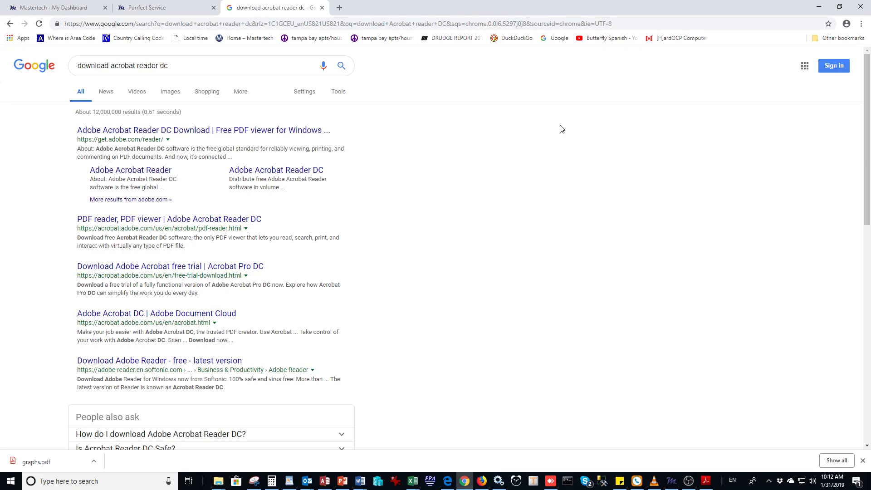
From the dashboard, look at statistic value entry by date, filtered by the Information Center and TEST Group groups, and close it without saving.
key("ctrl+1")
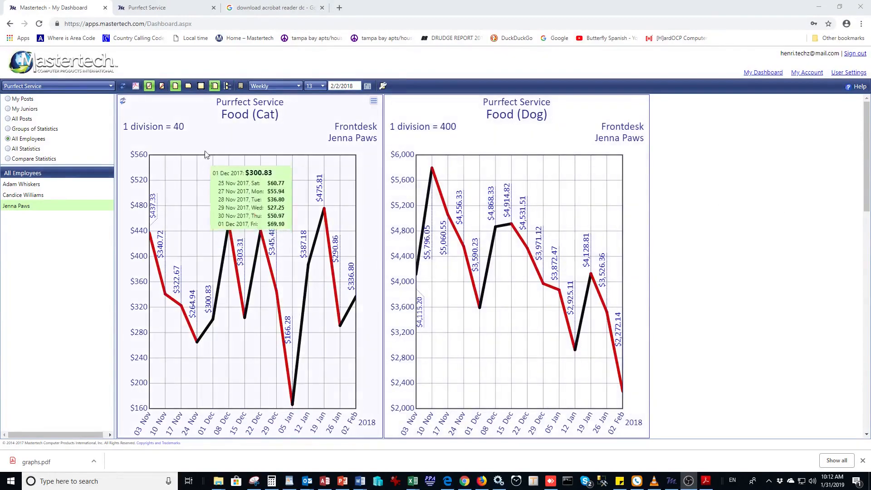
left_click(242, 87)
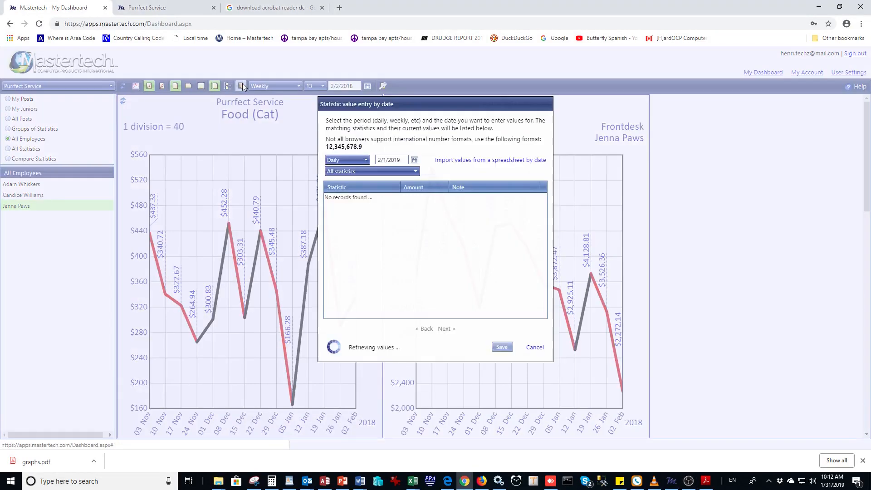
left_click(415, 172)
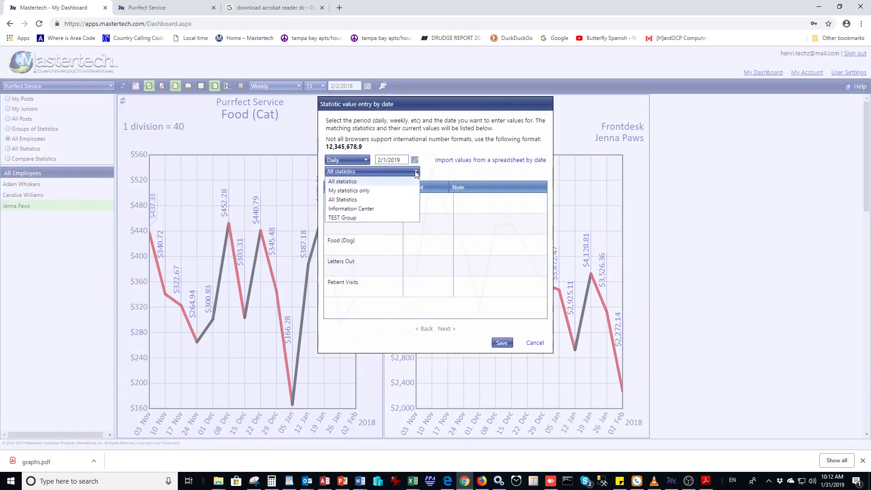
left_click(356, 209)
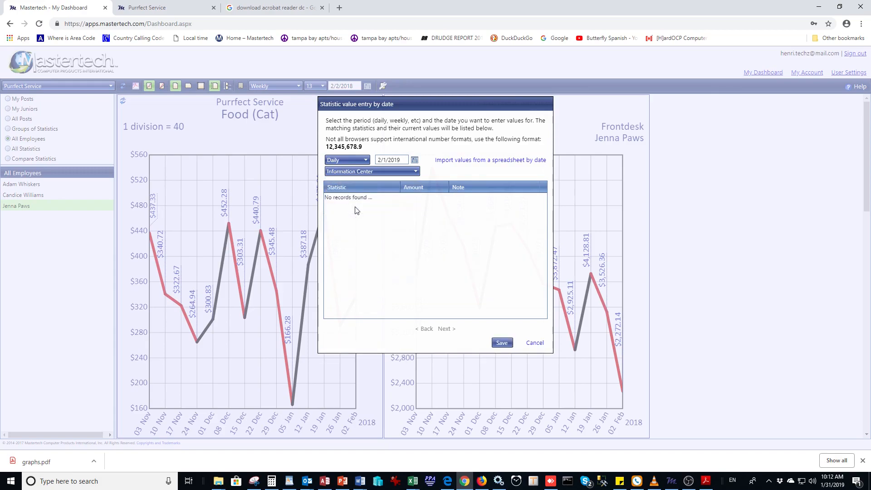
left_click(416, 171)
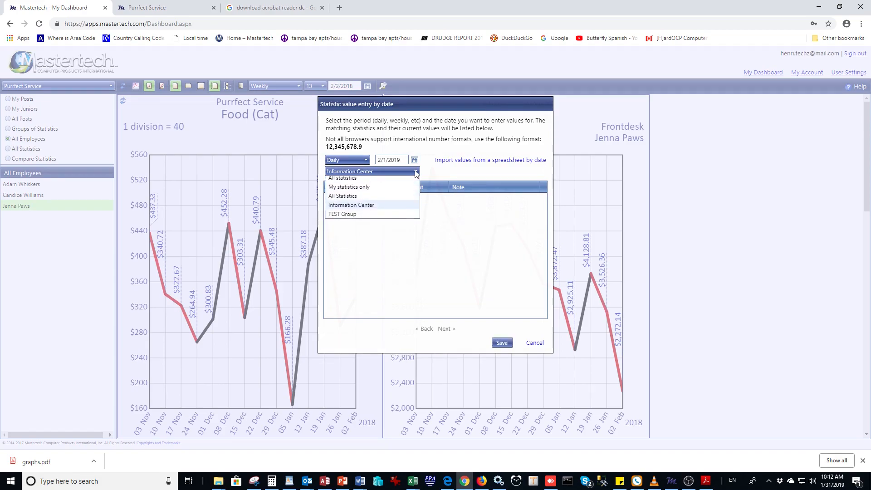
left_click(357, 219)
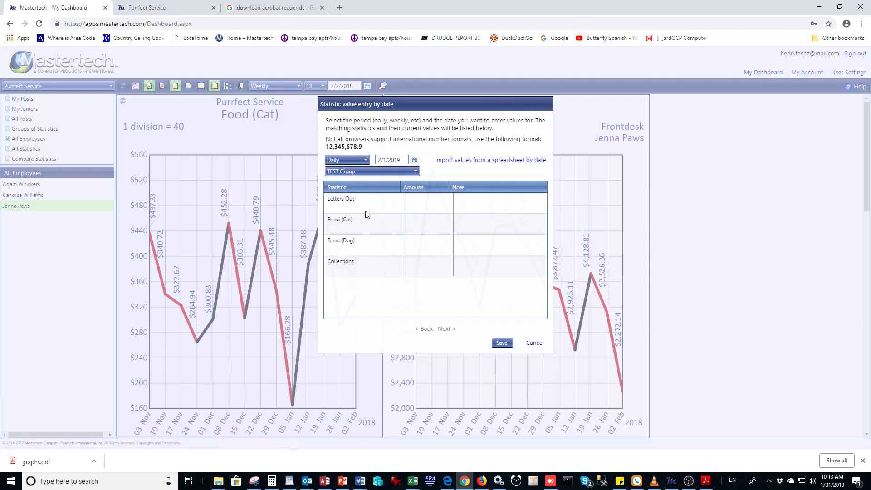
left_click(532, 344)
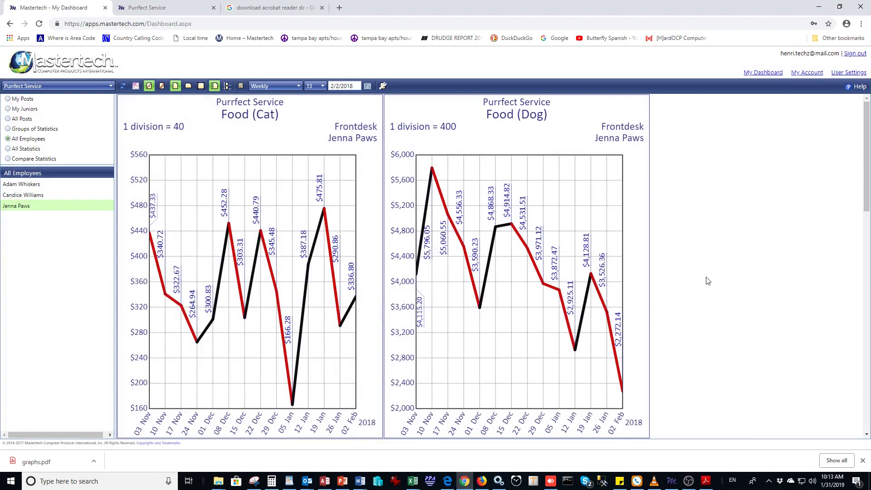
Review the account's administrator options, including the Internal Users and Guest Users lists.
left_click(800, 74)
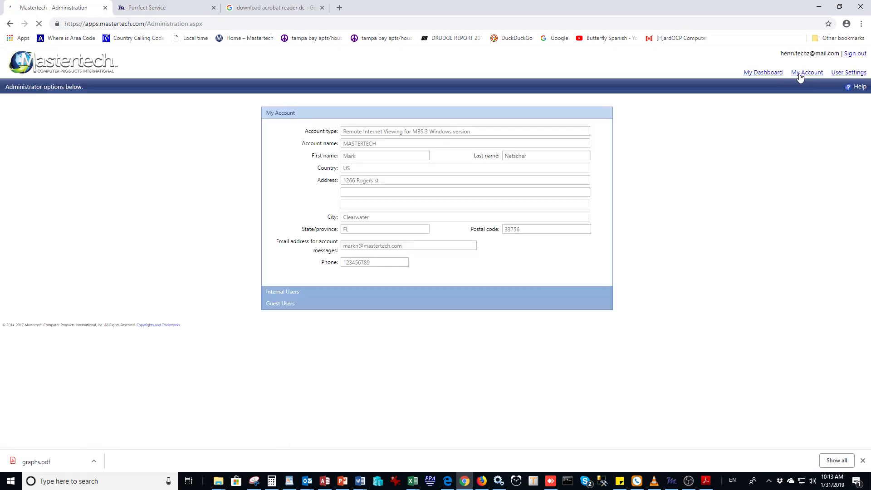
left_click(293, 294)
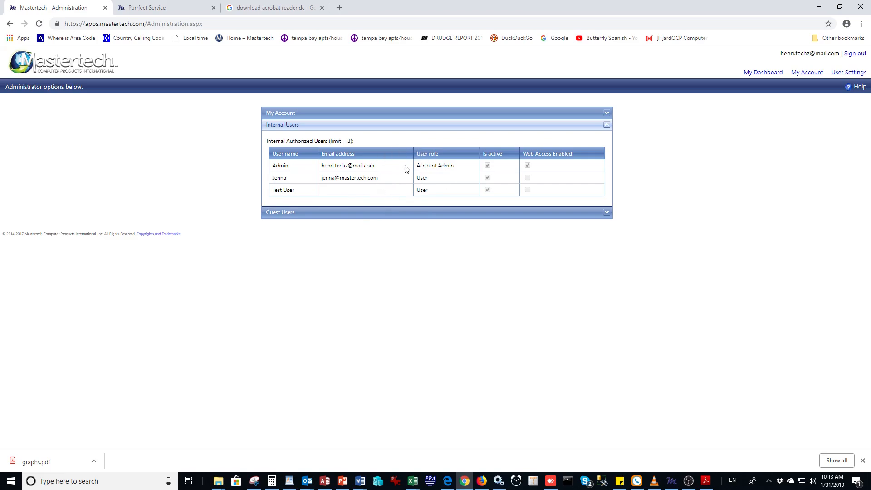
left_click(334, 213)
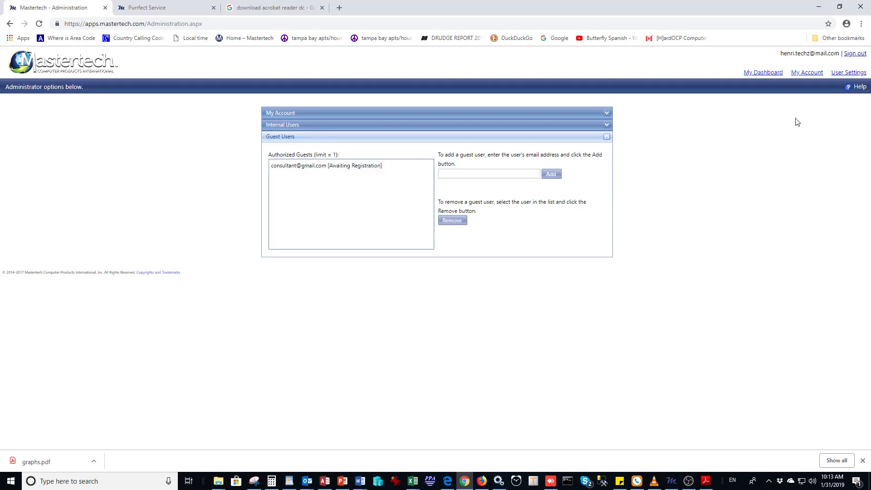
Set the site language to Spanish (español) in the user settings, save it, and dismiss the browser's translation offer.
left_click(848, 73)
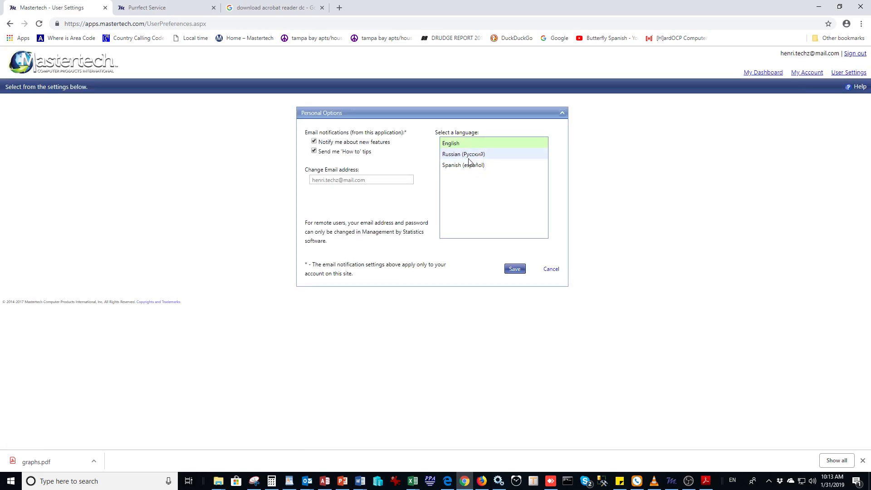
left_click(470, 167)
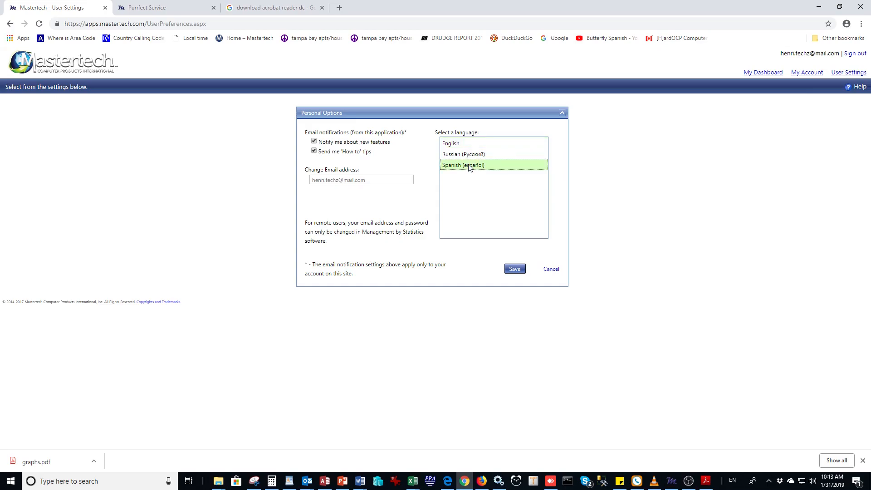
left_click(516, 270)
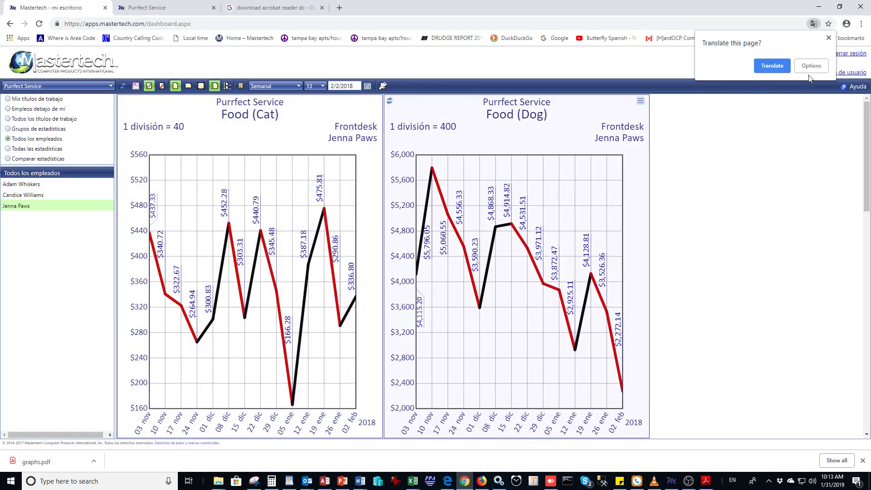
left_click(829, 38)
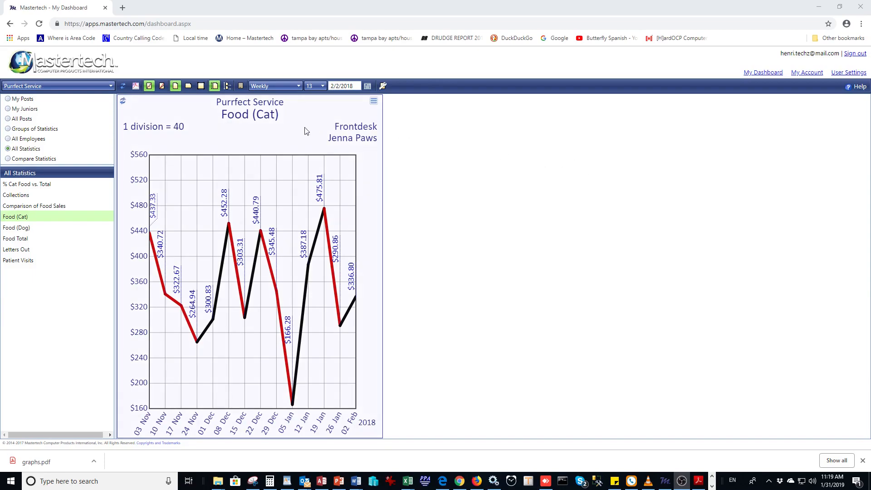
Show the Food (Cat) statistic as a one-week-by-days graph with the end date set to 2/2/2018.
left_click(162, 87)
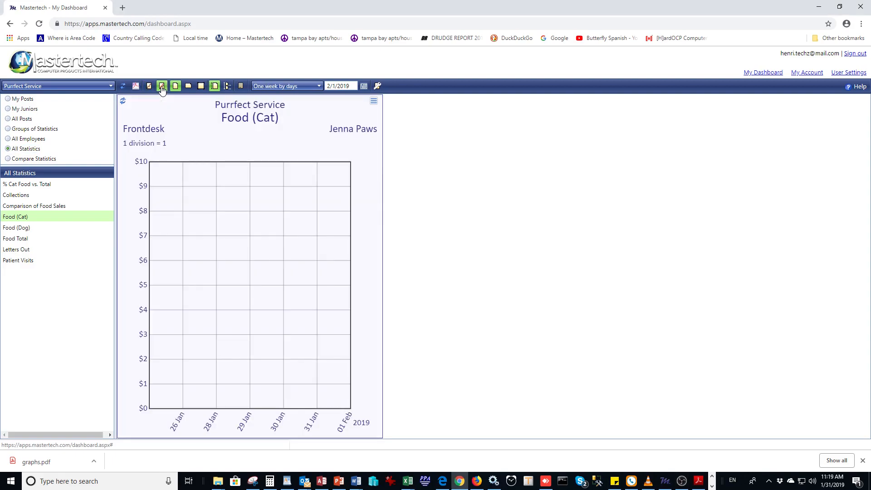
left_click(347, 85)
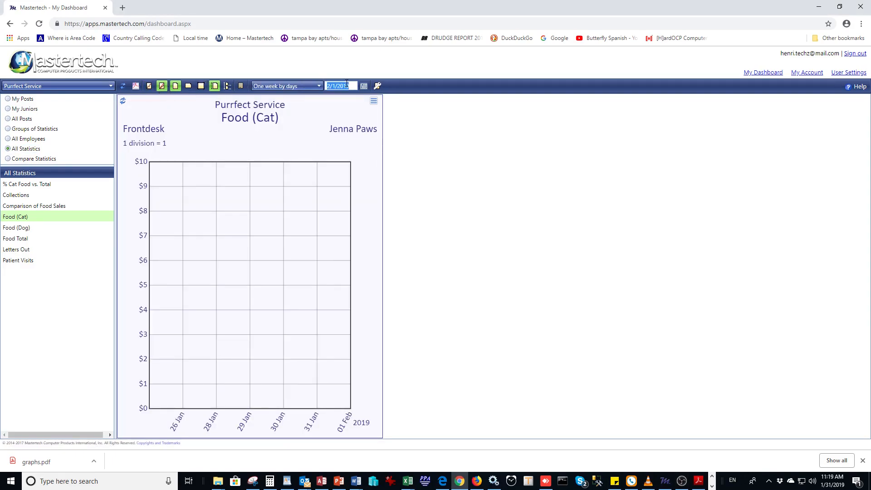
left_click(347, 85)
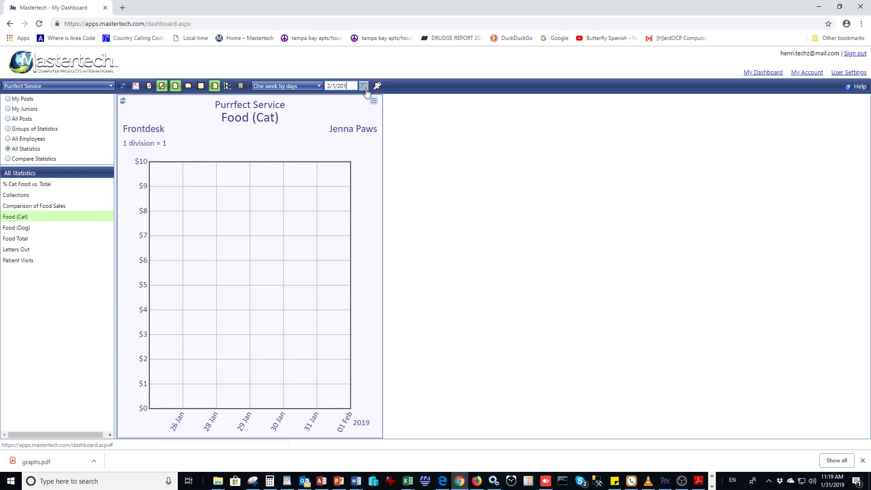
key("Return")
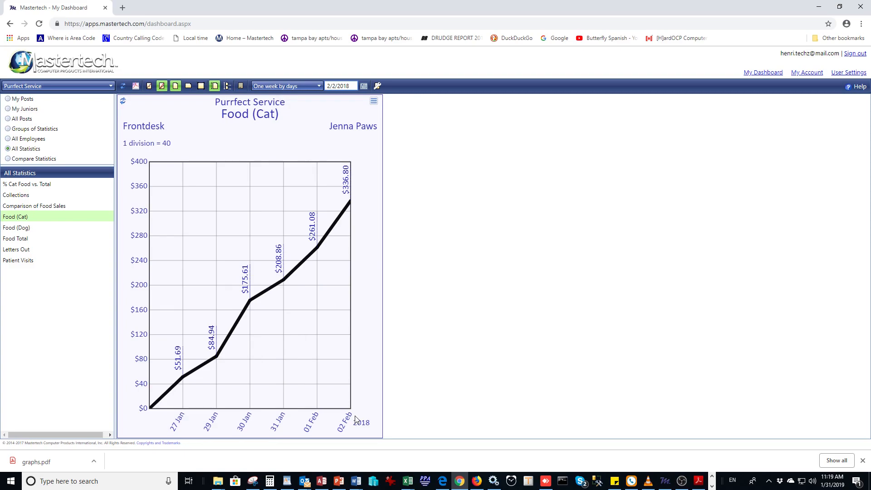
Examine the daily details of the data points along the Food (Cat) graph's line.
mouse_move(183, 379)
mouse_move(216, 360)
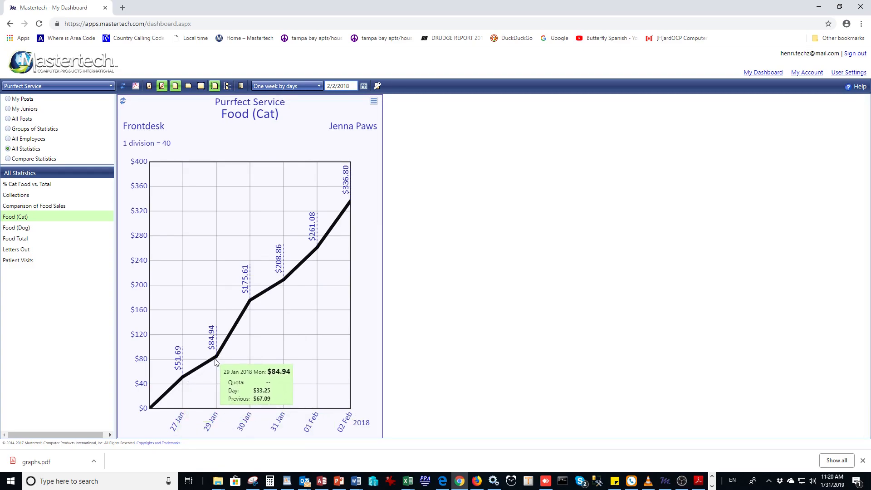
mouse_move(249, 302)
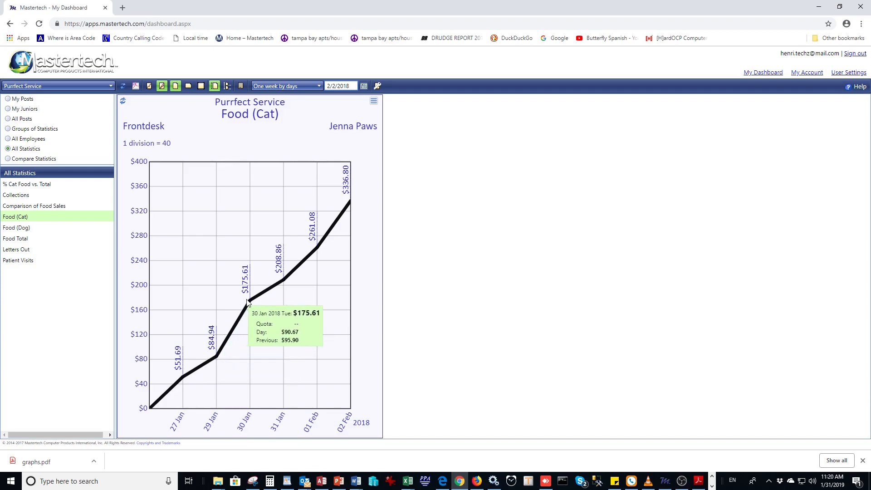
mouse_move(285, 281)
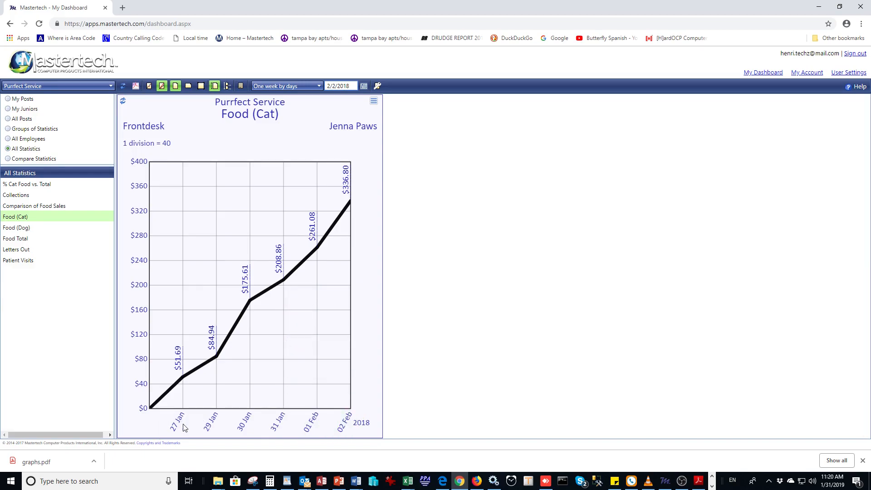
mouse_move(291, 337)
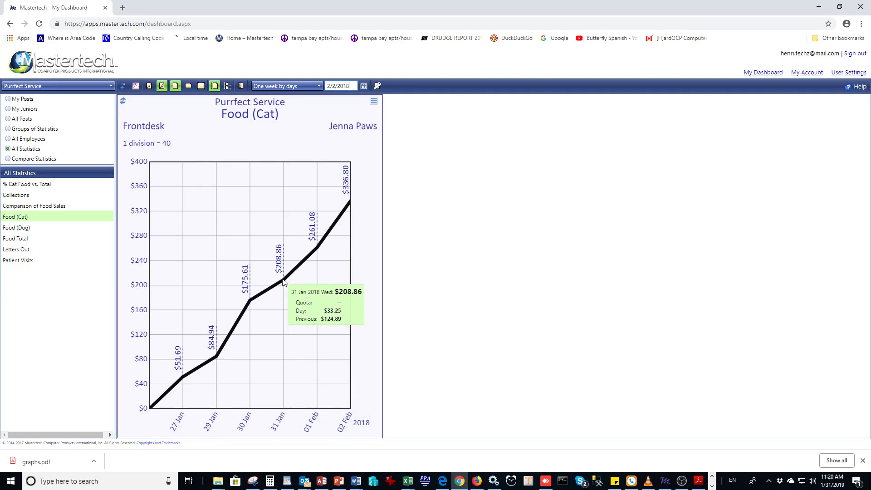
mouse_move(323, 248)
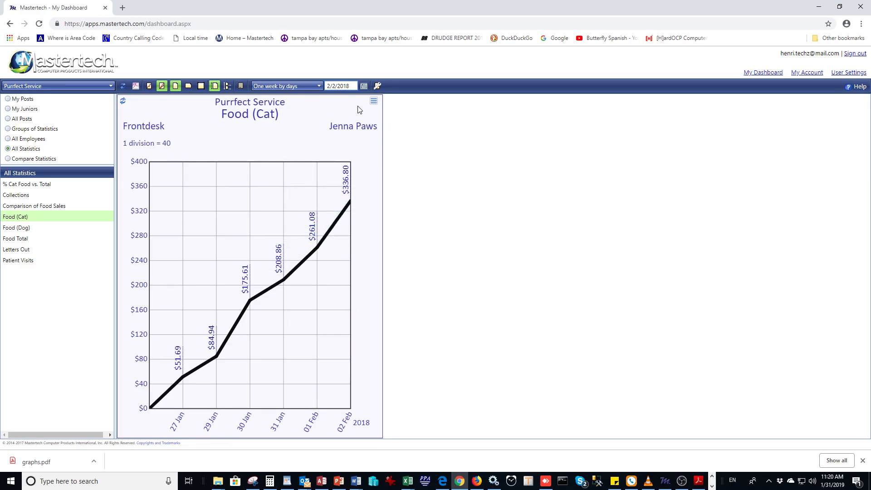
Set the weekly quota for Food (Cat) to 300 for 02 Feb 2018, save it, and check the quota on the graph.
left_click(374, 104)
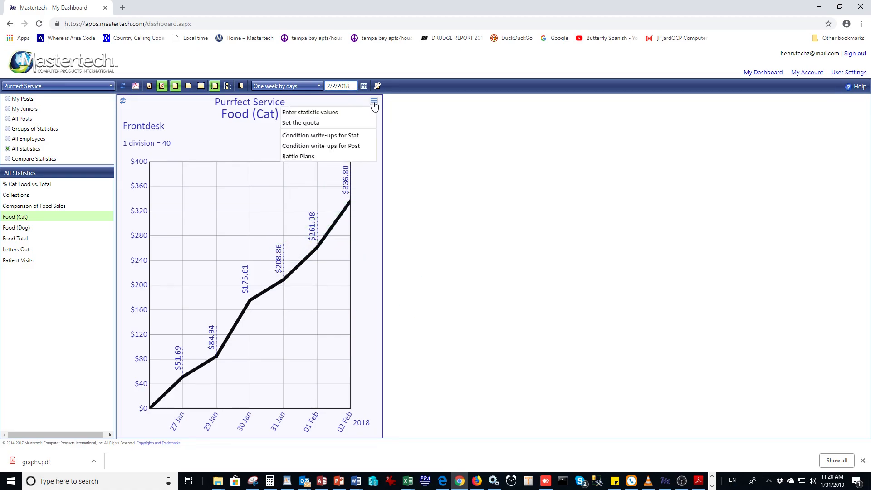
left_click(313, 123)
left_click(460, 142)
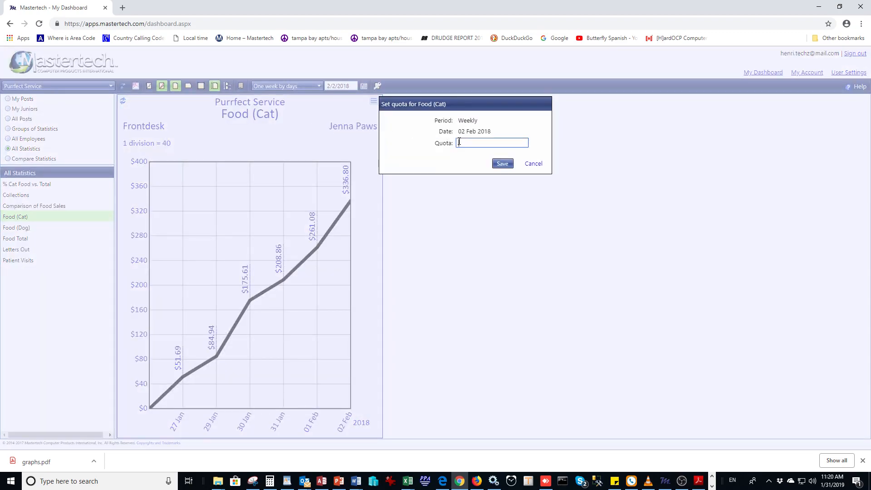
type("300")
left_click(502, 164)
mouse_move(330, 242)
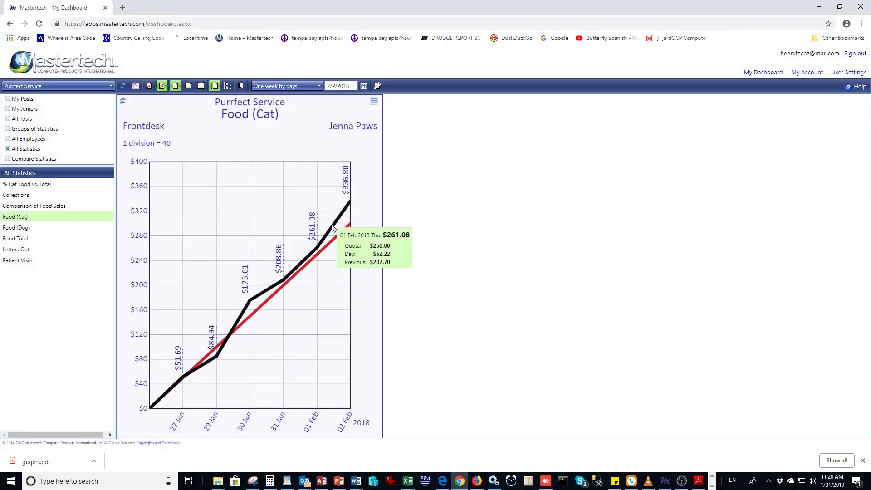